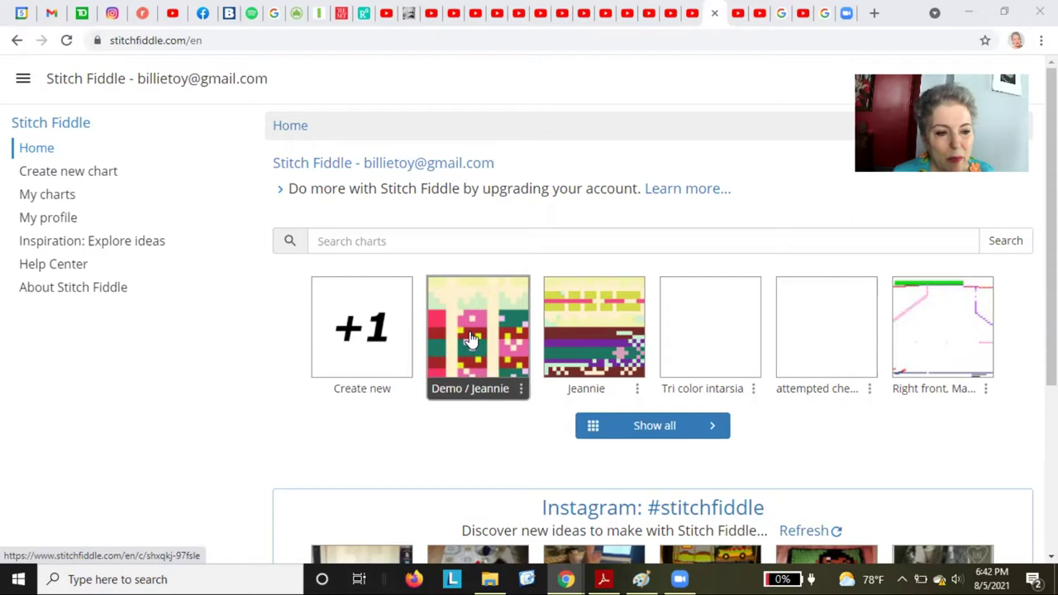
- Open the Demo / Jeannie colorwork chart and switch it into editing mode
{"action": "left_click", "coordinate": [479, 327]}
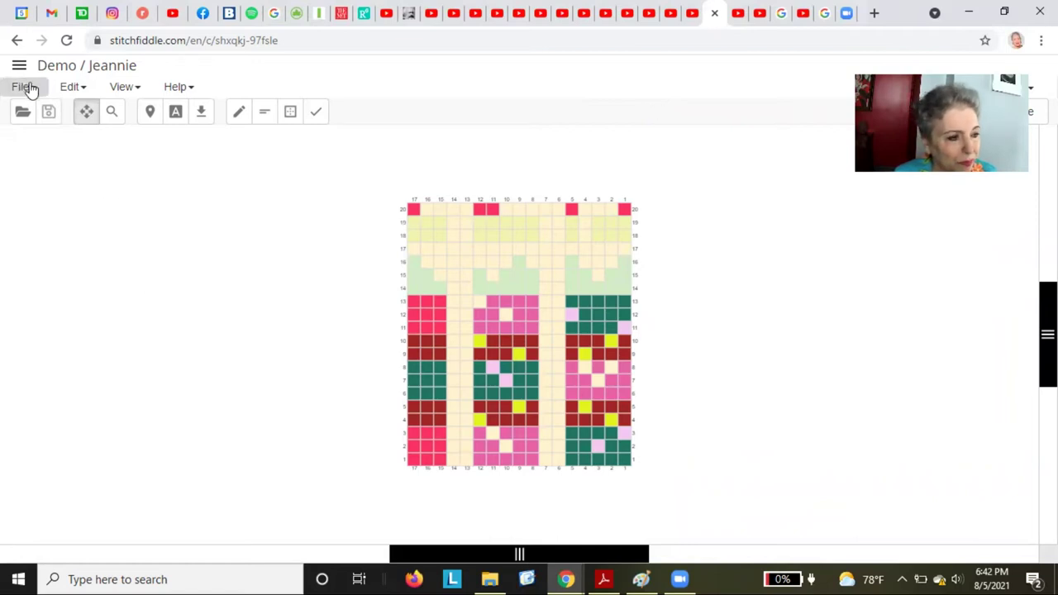
{"action": "left_click", "coordinate": [87, 91]}
{"action": "left_click", "coordinate": [91, 111]}
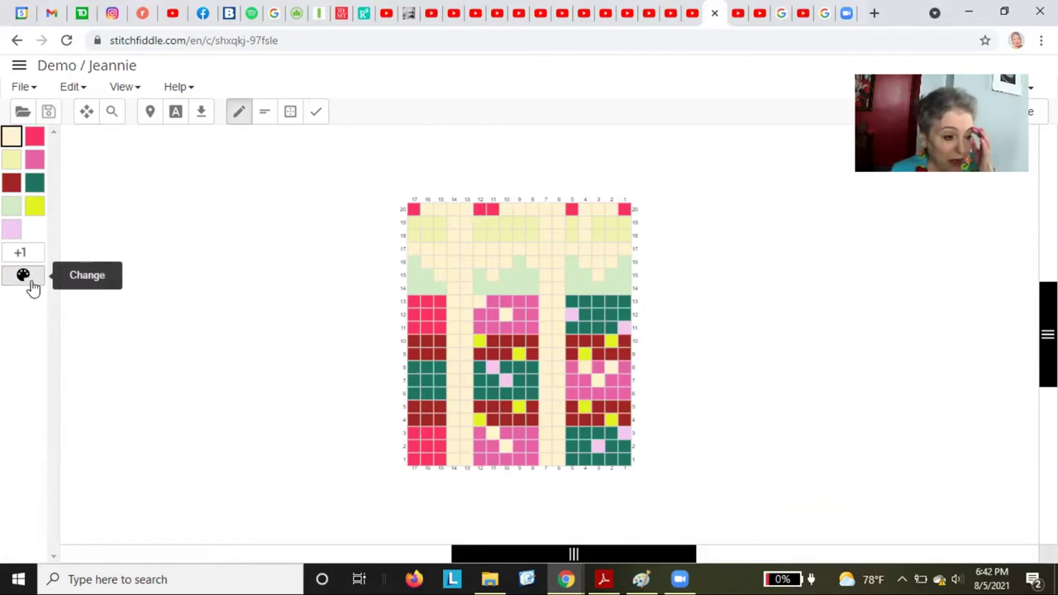
- Add a bright green yarn (#63CA2C) to the palette as a tenth colour
{"action": "left_click", "coordinate": [24, 276]}
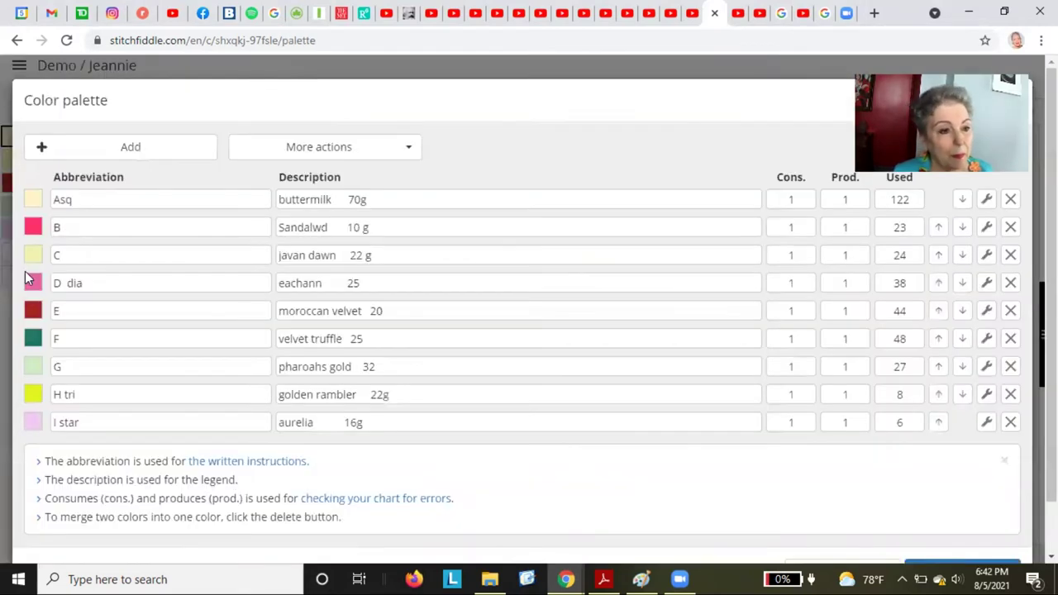
{"action": "left_click", "coordinate": [130, 149]}
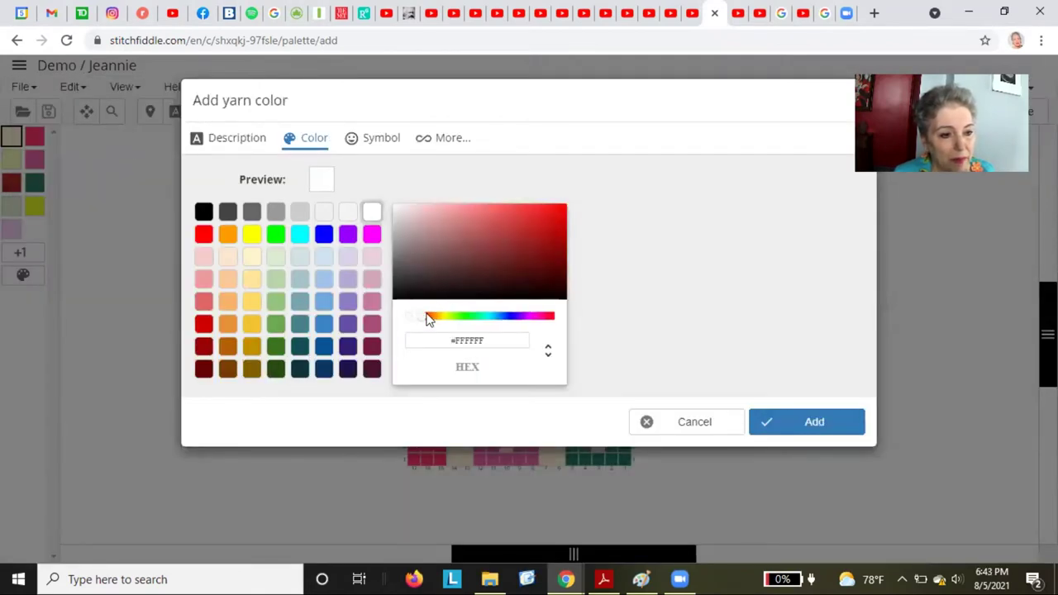
{"action": "left_click_drag", "start_coordinate": [424, 320], "coordinate": [480, 323]}
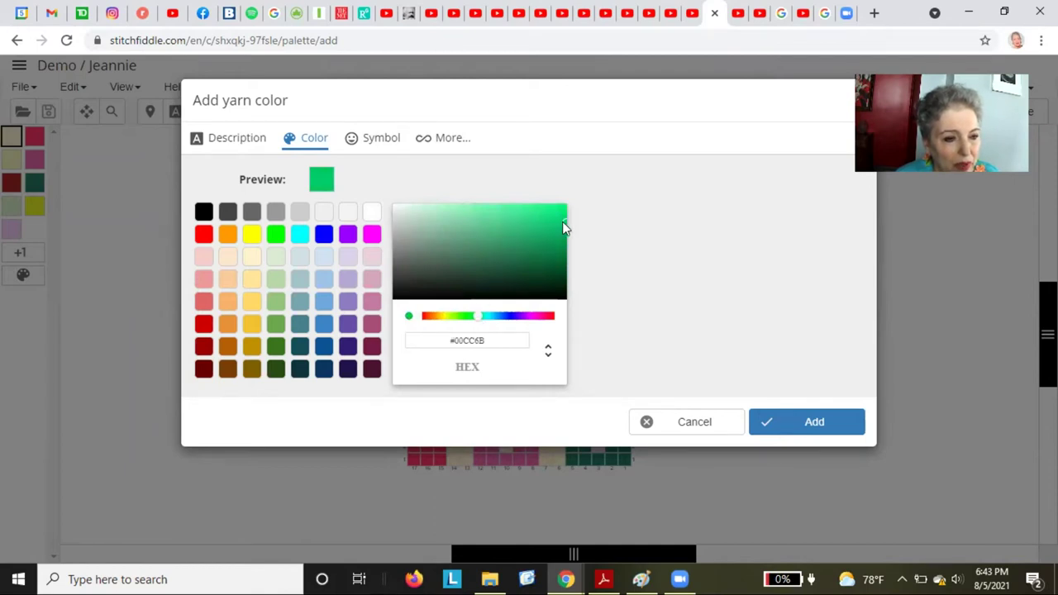
{"action": "left_click_drag", "start_coordinate": [562, 222], "coordinate": [503, 225]}
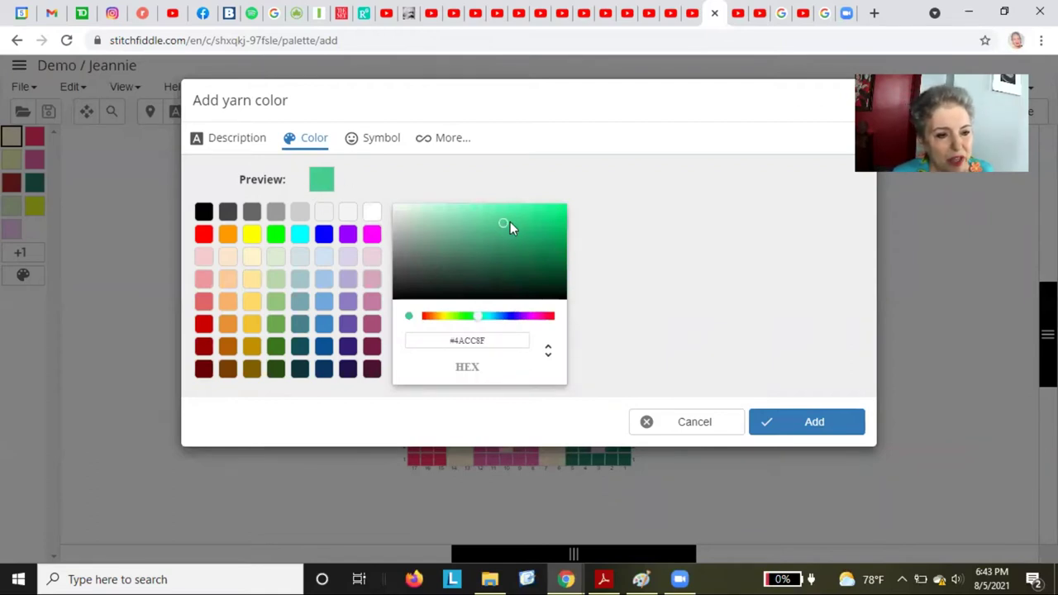
{"action": "left_click", "coordinate": [502, 219]}
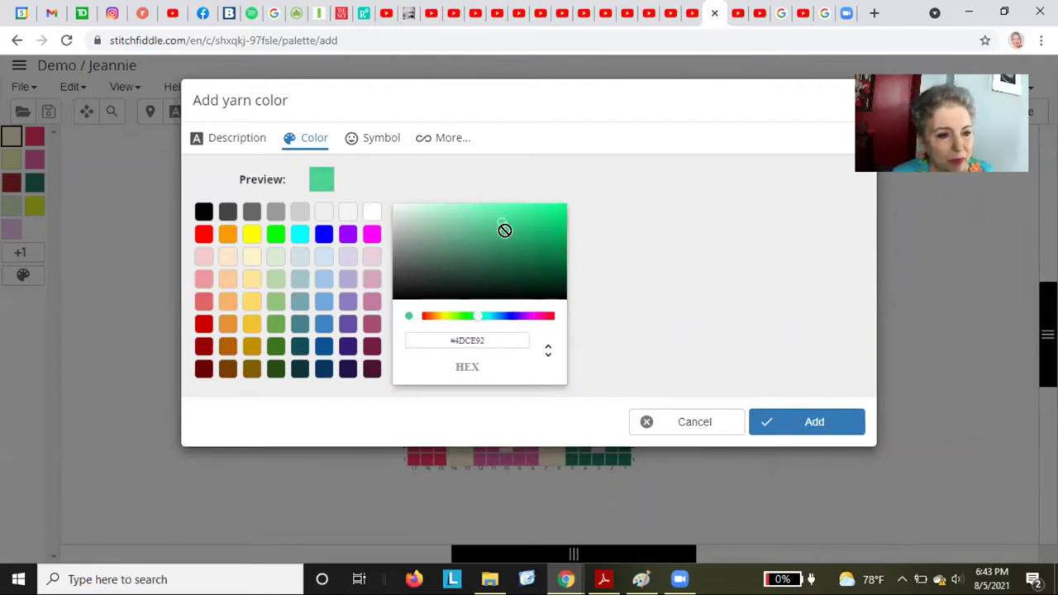
{"action": "left_click", "coordinate": [506, 230]}
{"action": "left_click", "coordinate": [507, 226]}
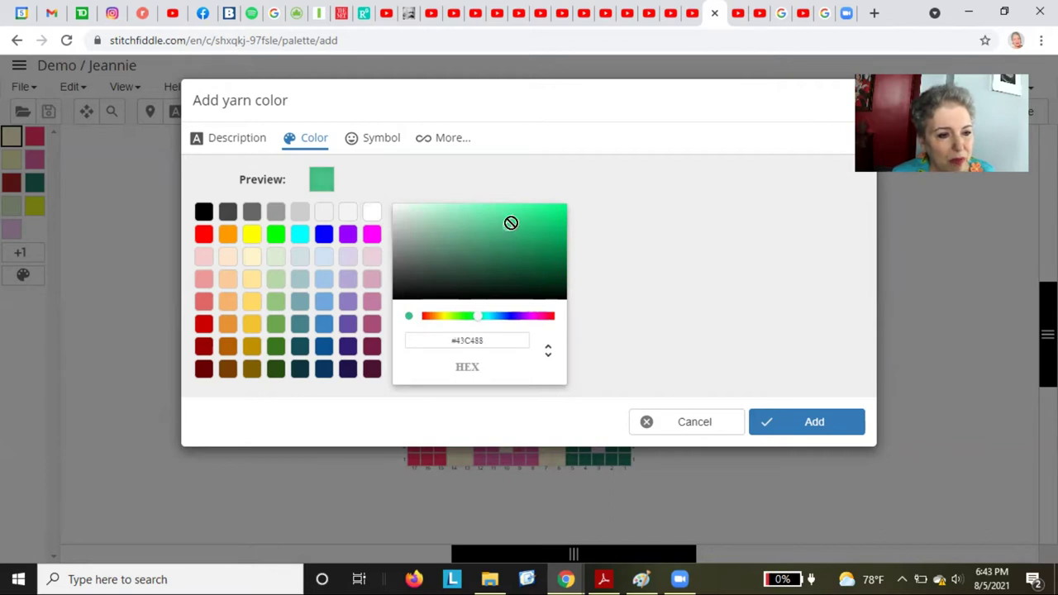
{"action": "left_click_drag", "start_coordinate": [536, 226], "coordinate": [465, 355]}
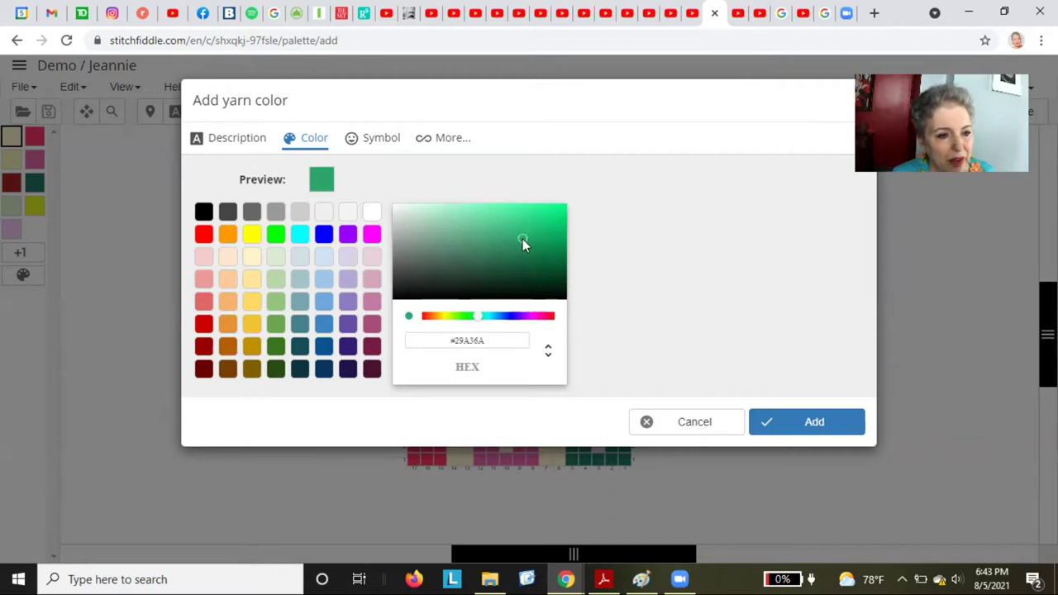
{"action": "left_click_drag", "start_coordinate": [475, 315], "coordinate": [462, 318]}
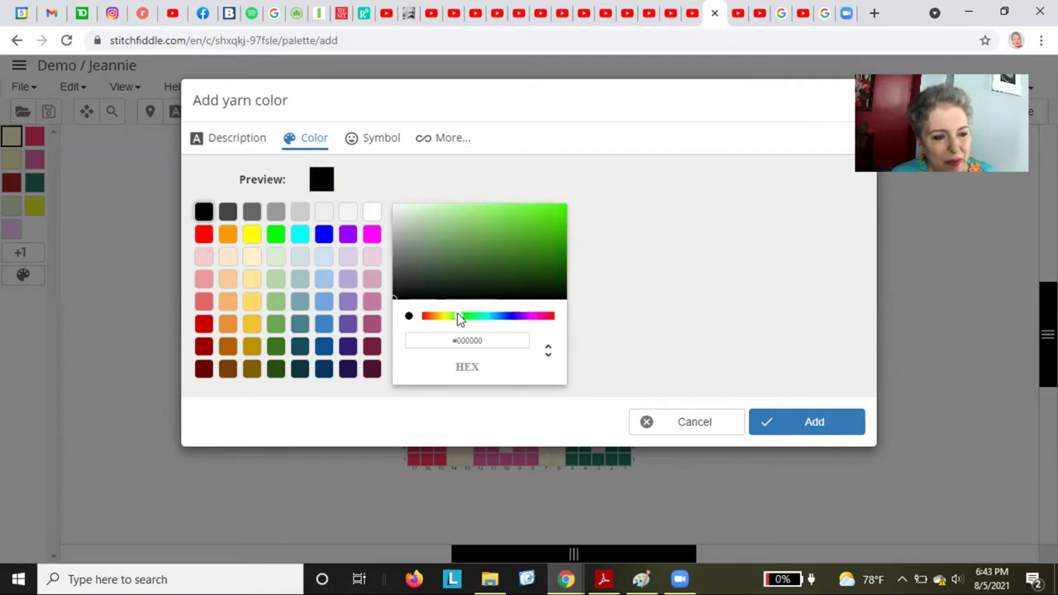
{"action": "left_click", "coordinate": [543, 220]}
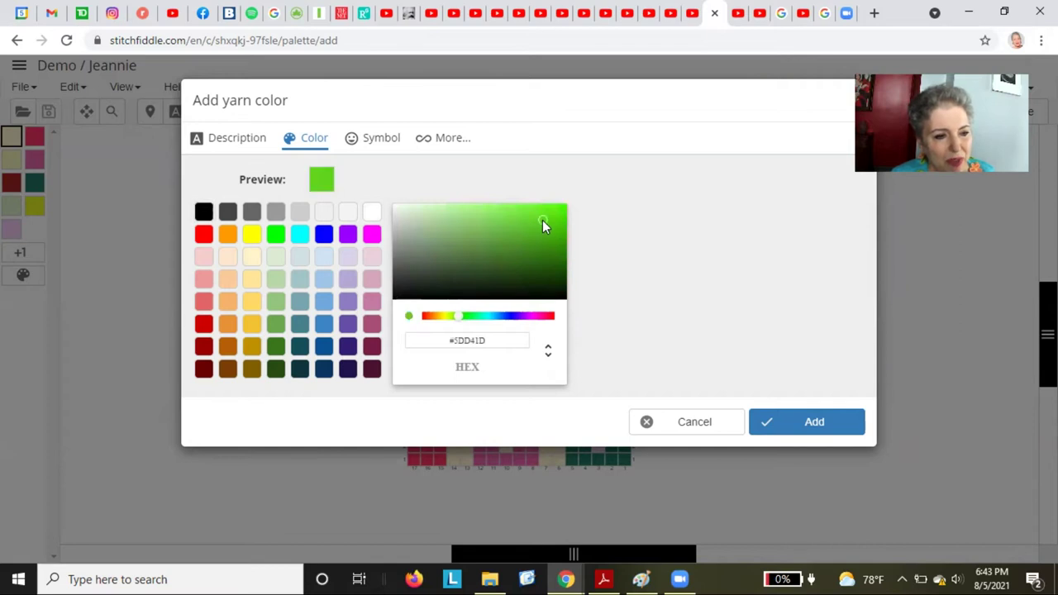
{"action": "left_click_drag", "start_coordinate": [543, 219], "coordinate": [529, 223]}
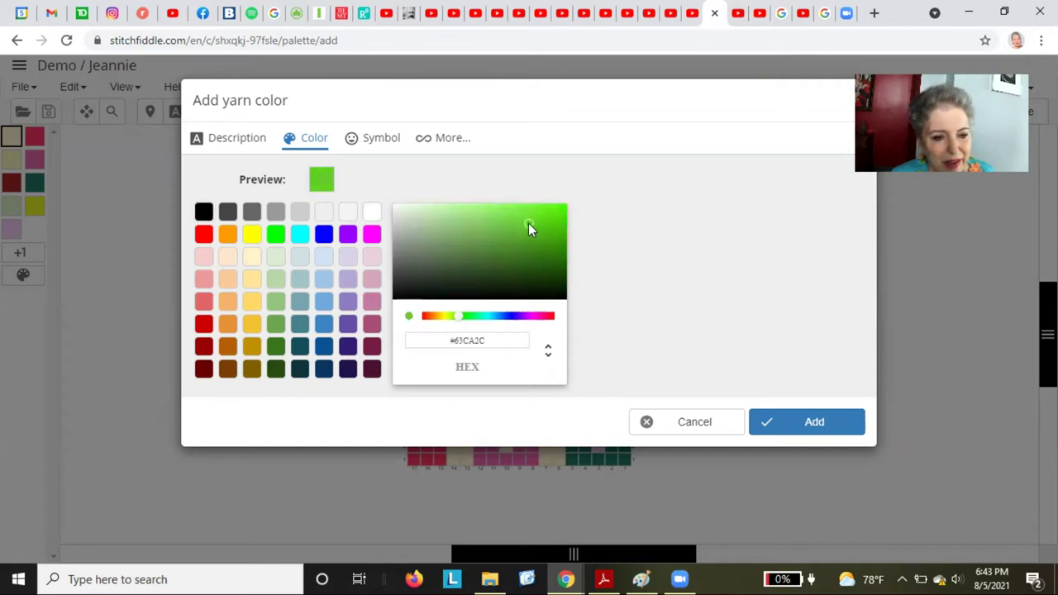
{"action": "left_click", "coordinate": [792, 430]}
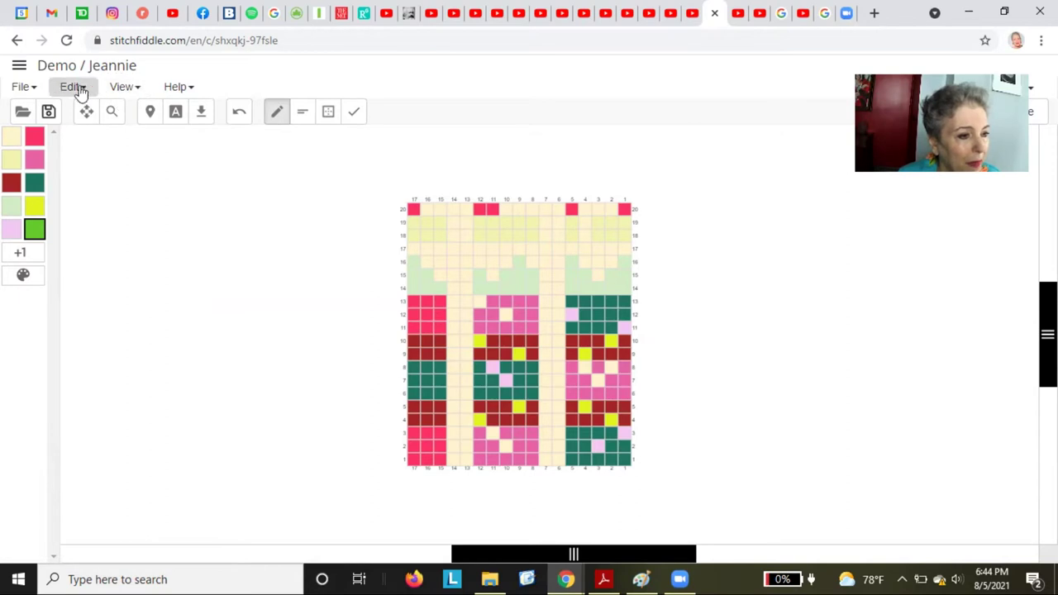
- Add two single rows above the top row, giving the chart 22 rows
{"action": "left_click", "coordinate": [403, 210]}
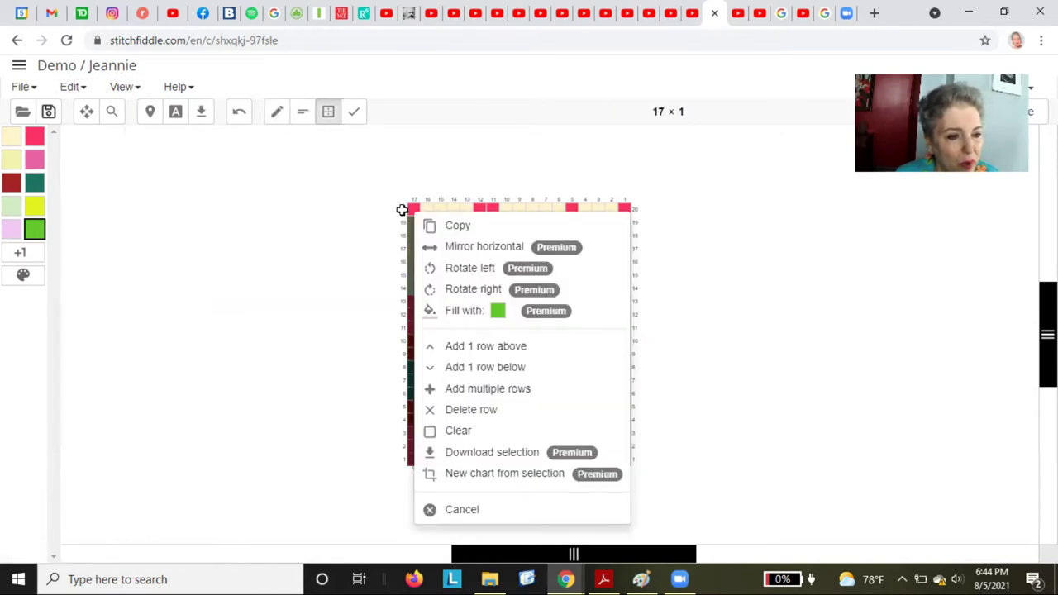
{"action": "left_click", "coordinate": [490, 347]}
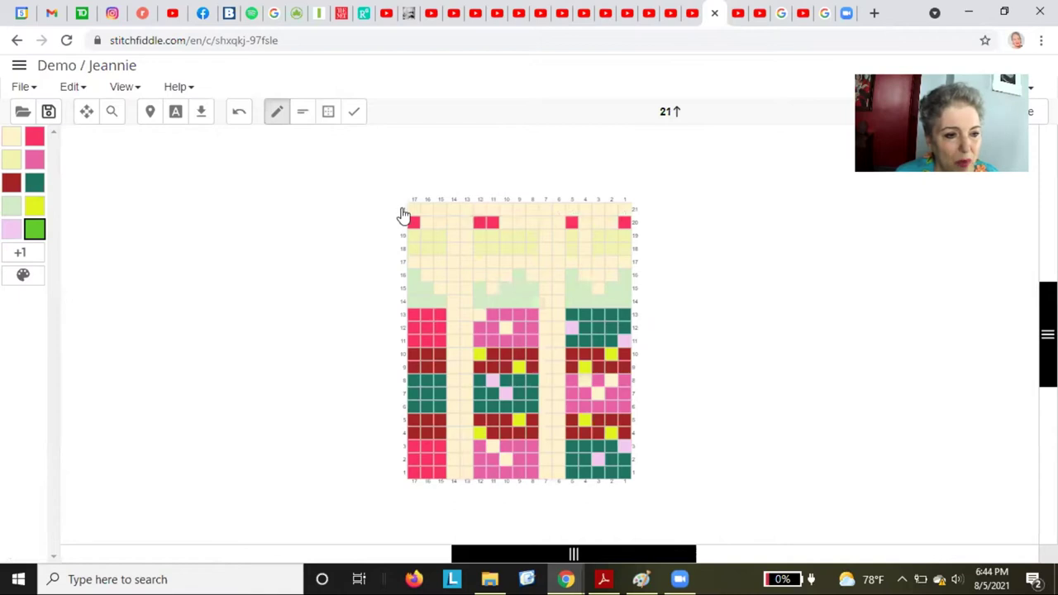
{"action": "left_click", "coordinate": [405, 216]}
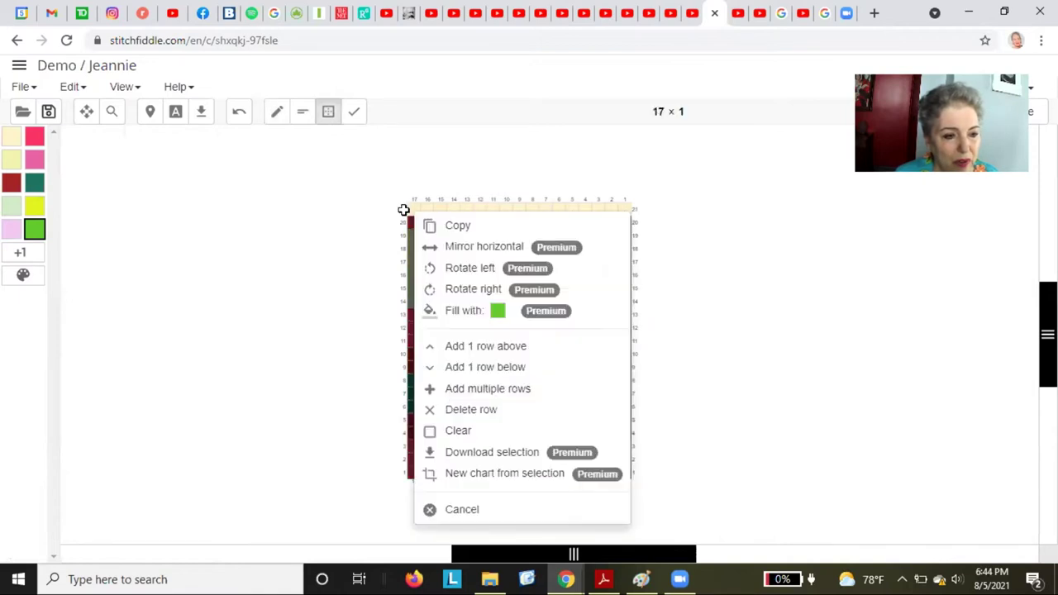
{"action": "left_click", "coordinate": [461, 351]}
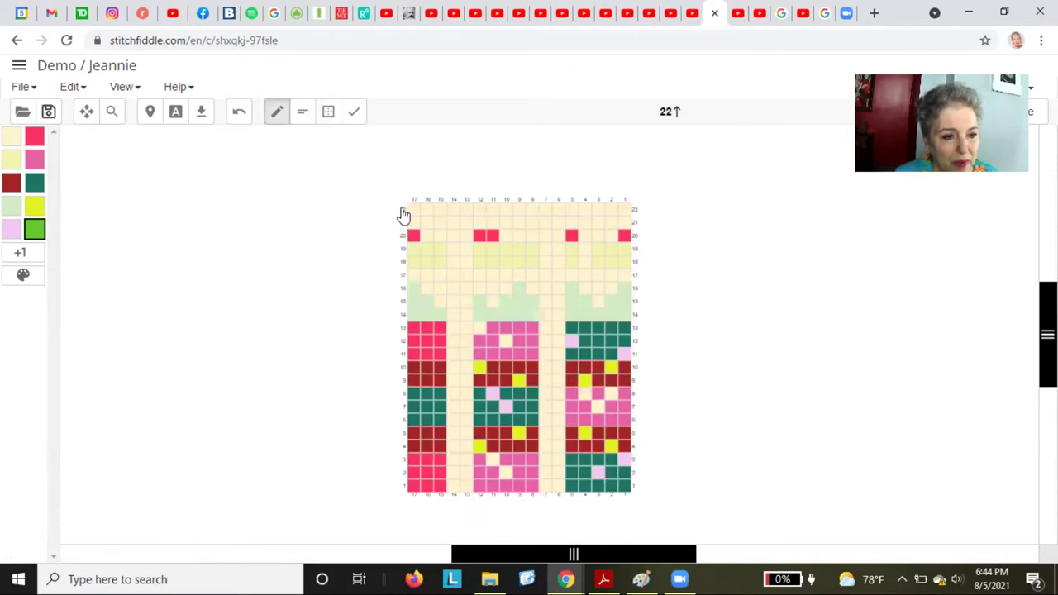
- Set up adding 5 more rows above the chart
{"action": "left_click", "coordinate": [403, 215]}
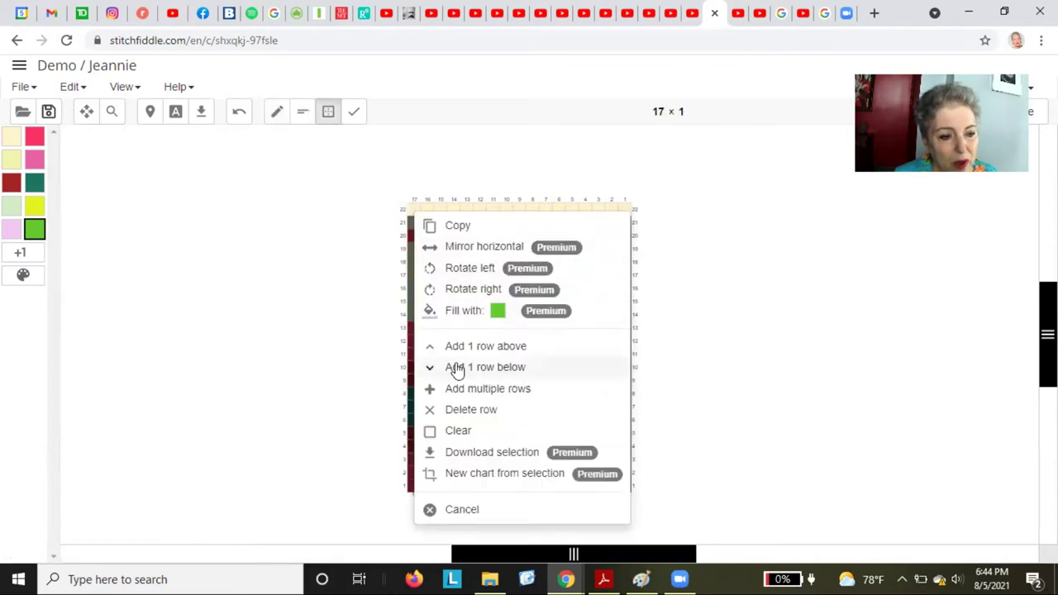
{"action": "left_click", "coordinate": [468, 392]}
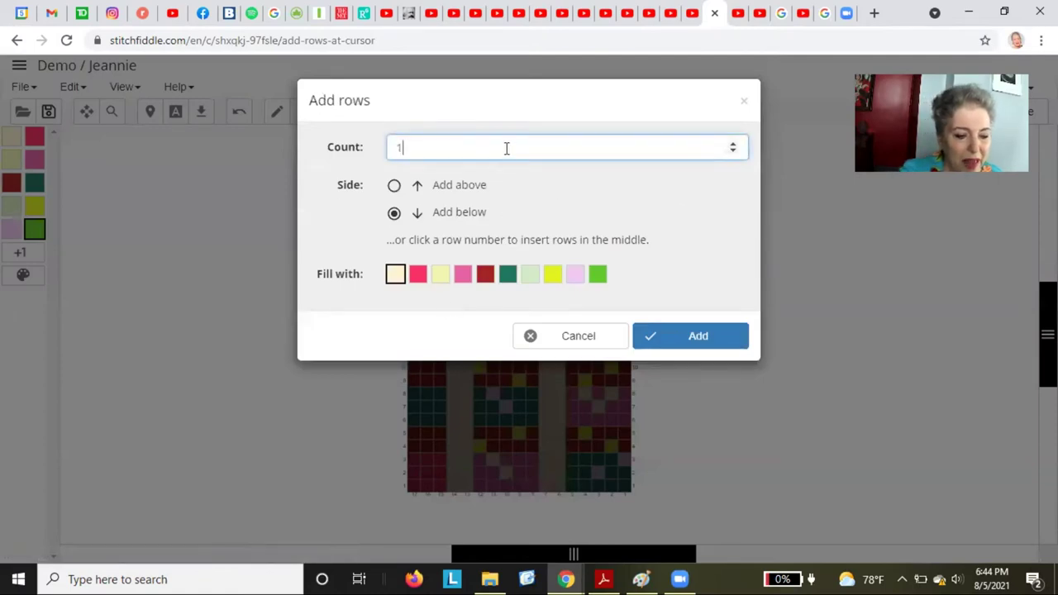
{"action": "key", "text": "BackSpace"}
{"action": "type", "text": "5"}
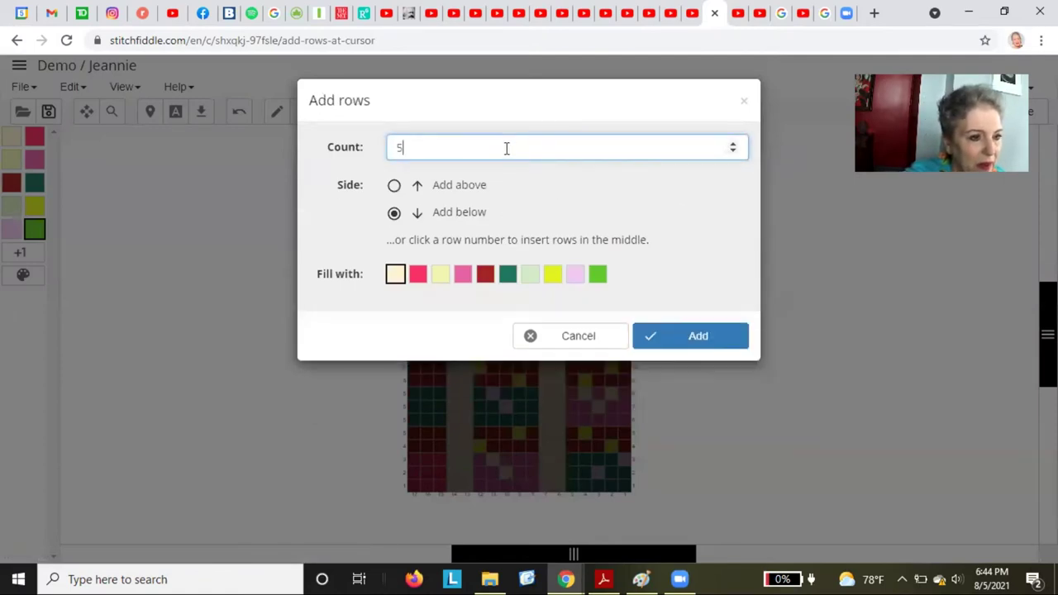
{"action": "left_click", "coordinate": [394, 187]}
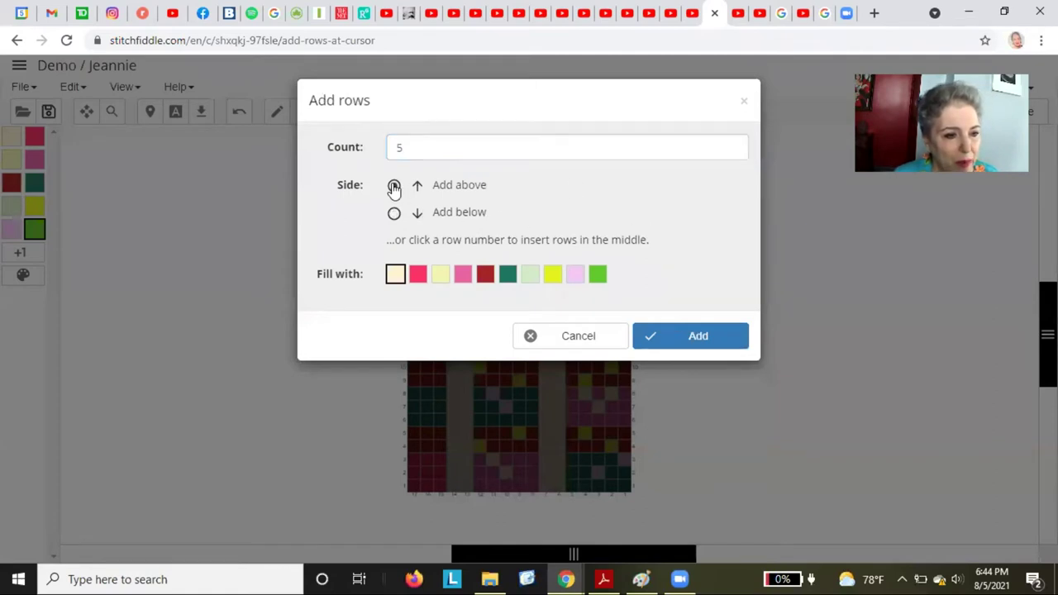
- Confirm inserting the 5 rows, bringing the chart to 27 rows
{"action": "left_click", "coordinate": [686, 343]}
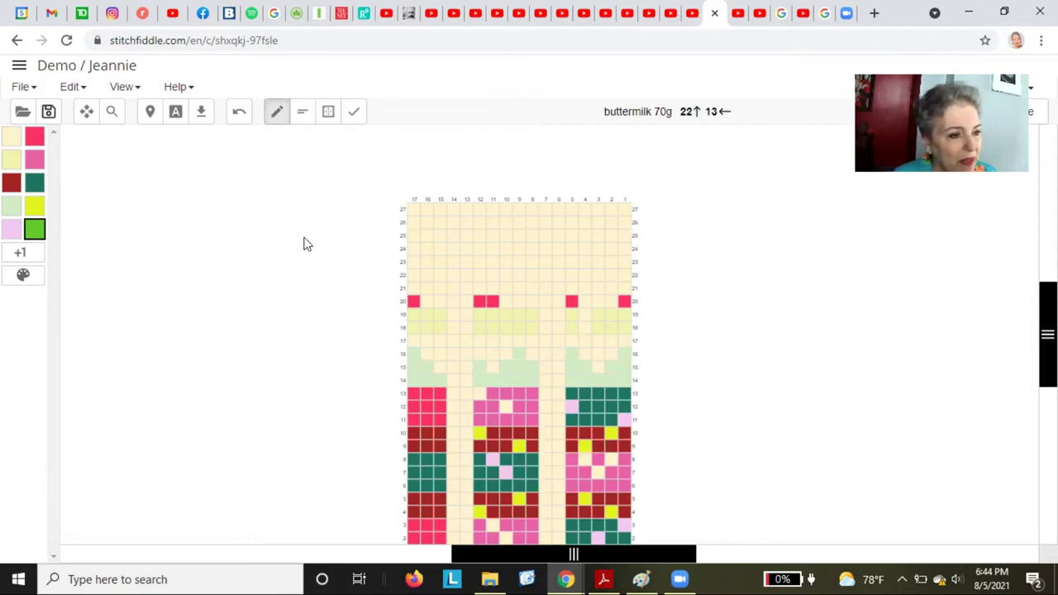
{"action": "left_click", "coordinate": [33, 230]}
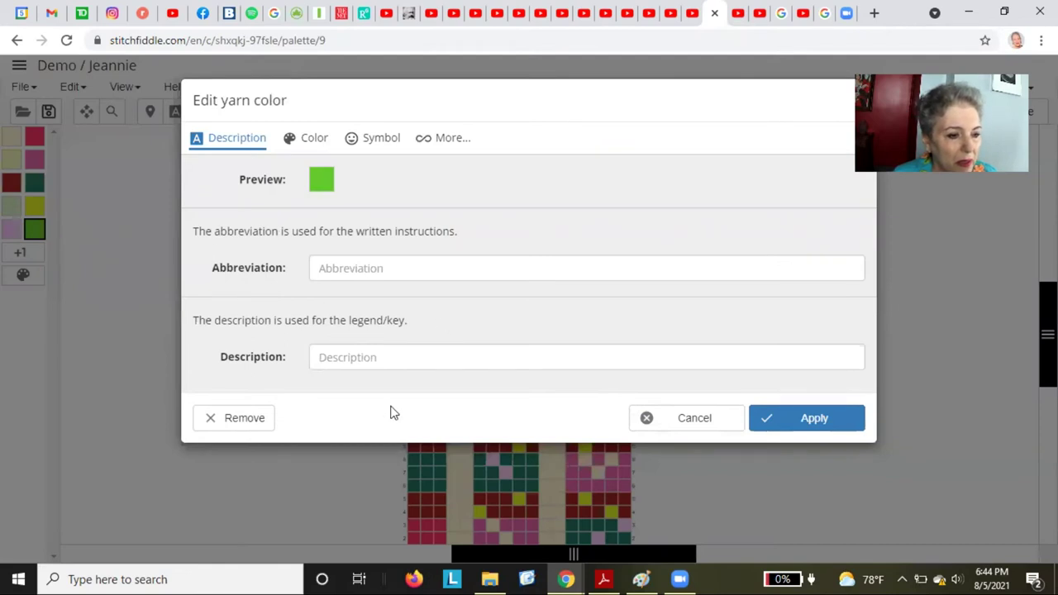
{"action": "left_click", "coordinate": [813, 420]}
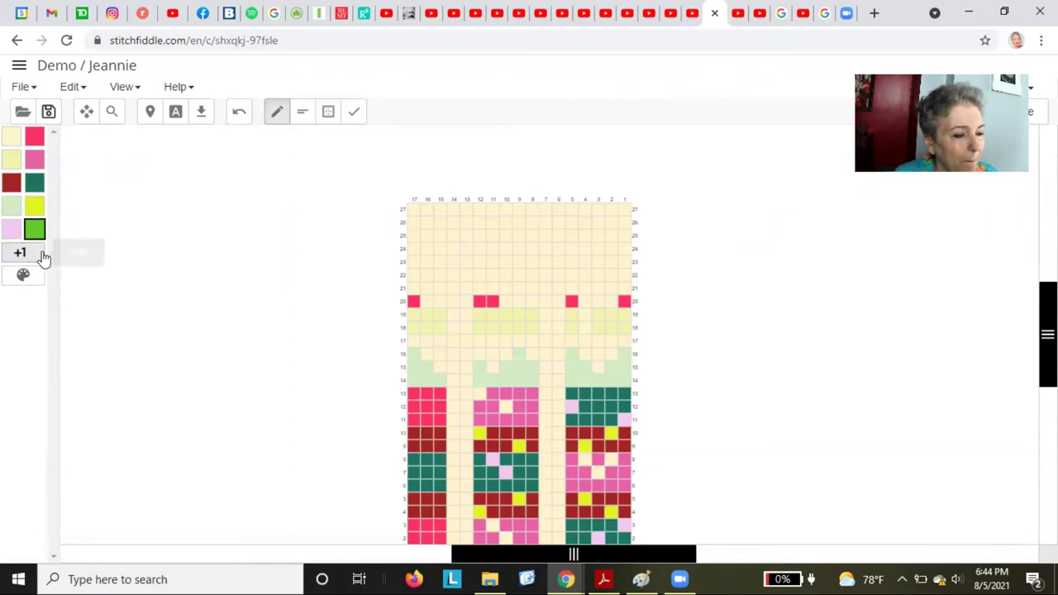
- Paint green stitches in rows 22–26, including lines along rows 23 and 26
{"action": "left_click", "coordinate": [414, 237]}
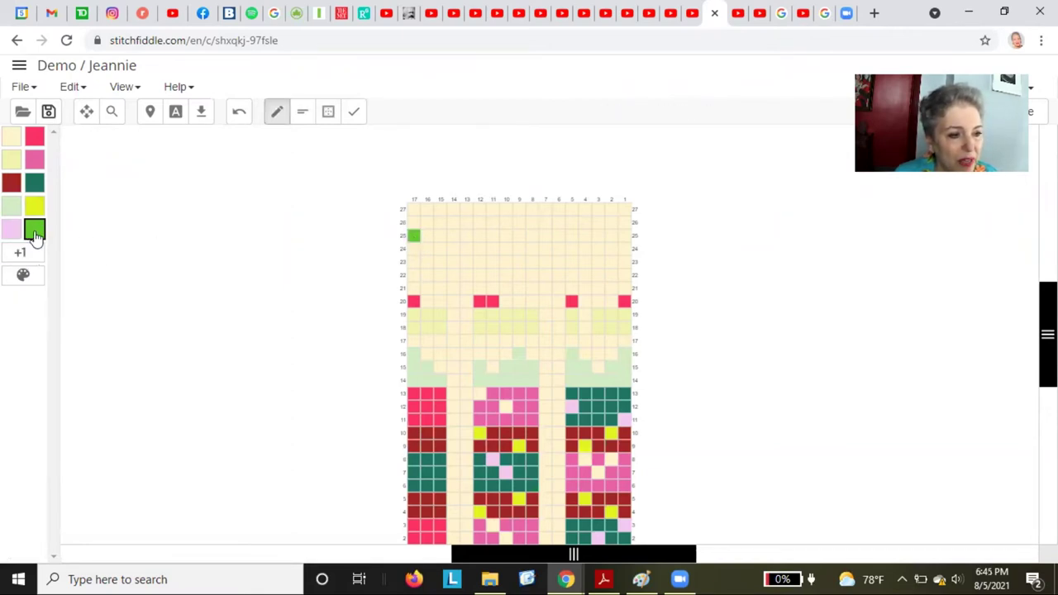
{"action": "left_click", "coordinate": [440, 238]}
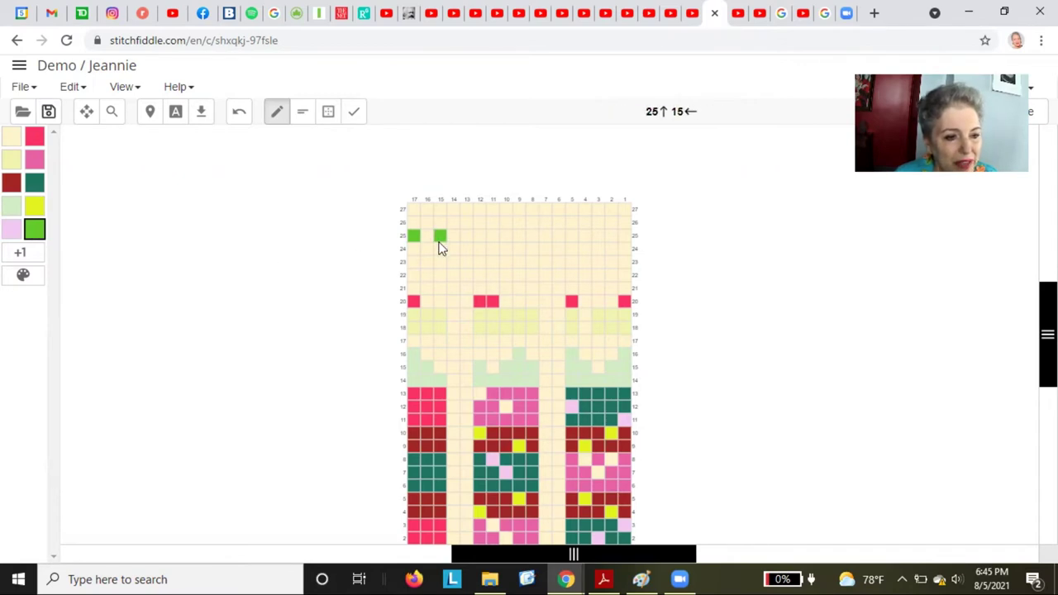
{"action": "left_click", "coordinate": [503, 279]}
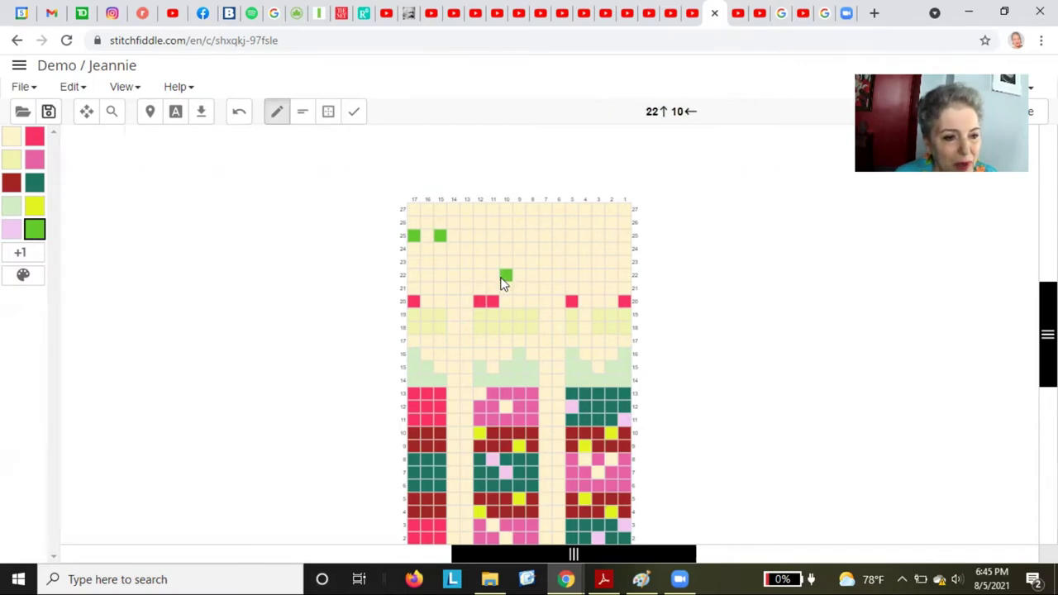
{"action": "left_click", "coordinate": [598, 263]}
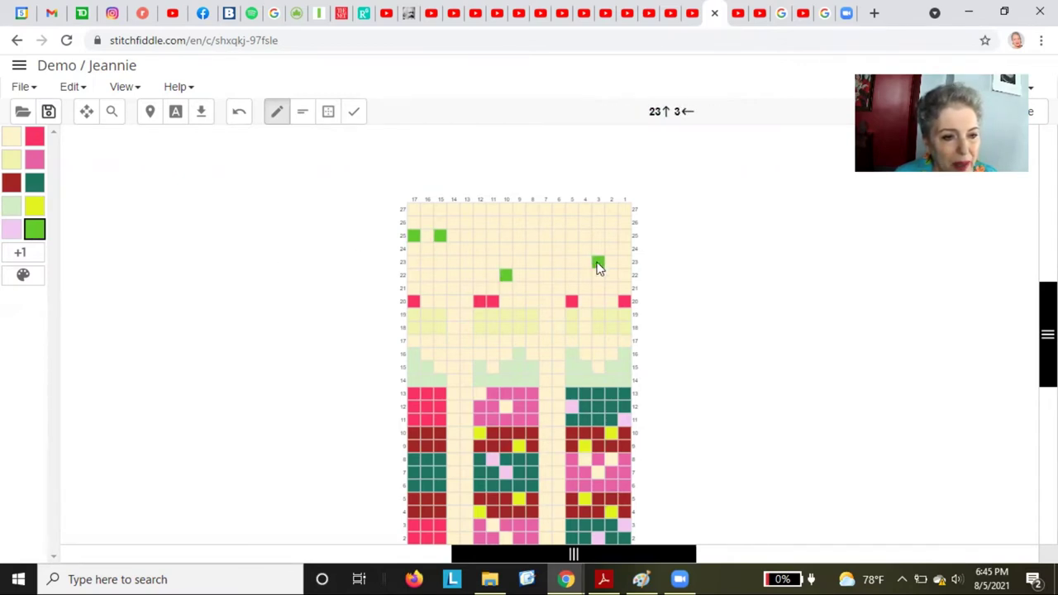
{"action": "left_click", "coordinate": [415, 265]}
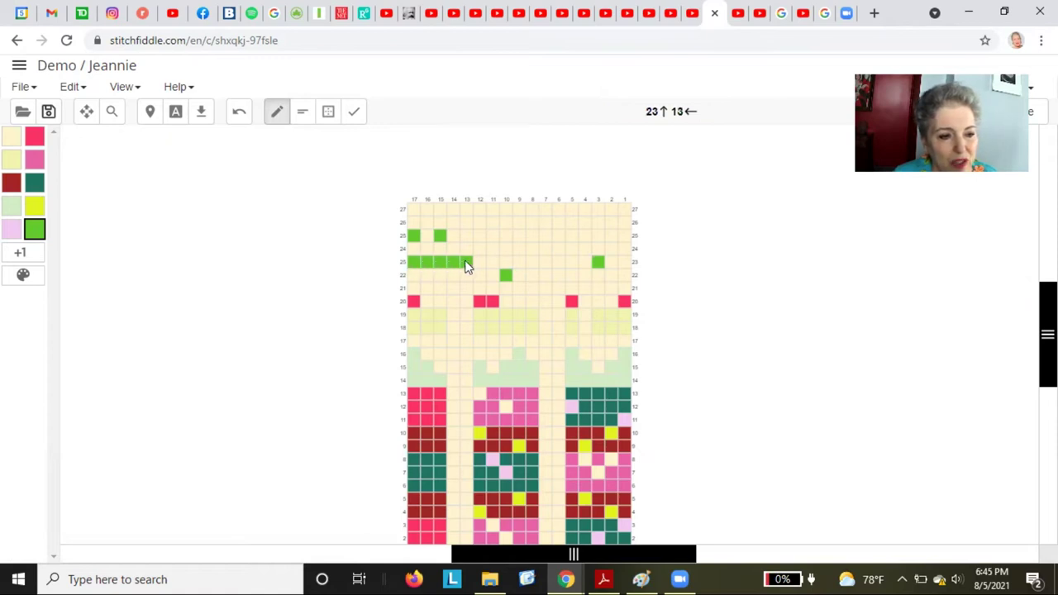
{"action": "left_click_drag", "start_coordinate": [466, 265], "coordinate": [529, 267]}
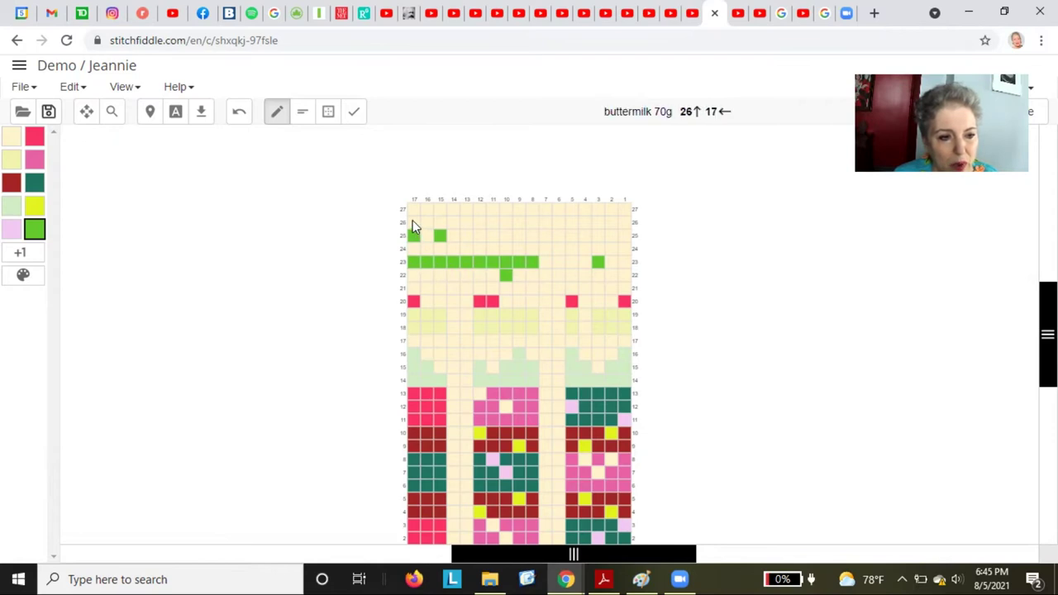
{"action": "mouse_move", "coordinate": [412, 224]}
{"action": "left_mouse_down"}
{"action": "mouse_move", "coordinate": [541, 224]}
{"action": "mouse_move", "coordinate": [561, 246]}
{"action": "mouse_move", "coordinate": [556, 287]}
{"action": "left_mouse_up"}
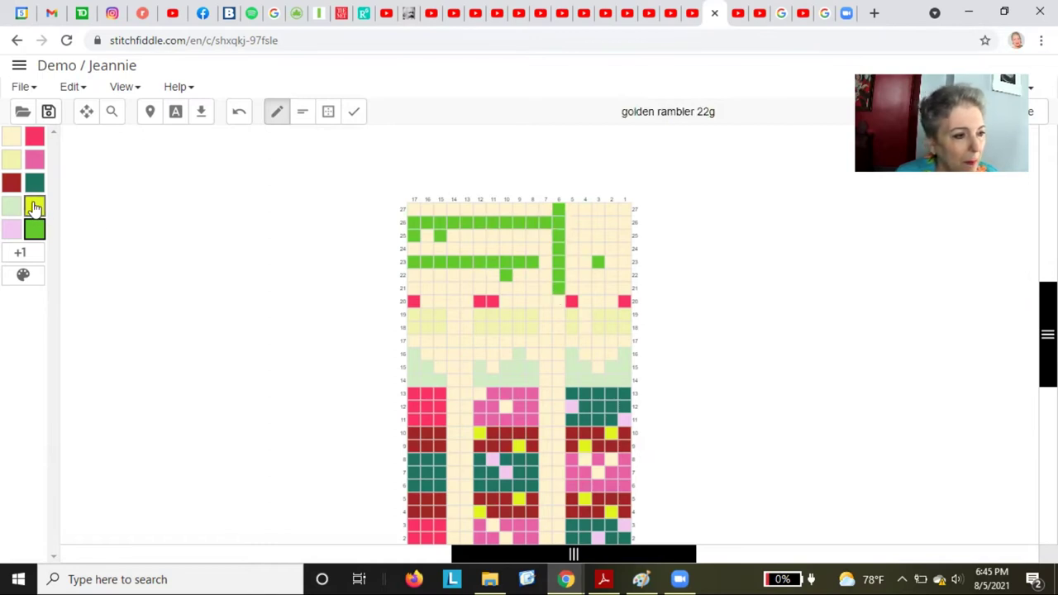
- Paint pink stitches along rows 23–24, column 5, and row 27
{"action": "left_click", "coordinate": [34, 159]}
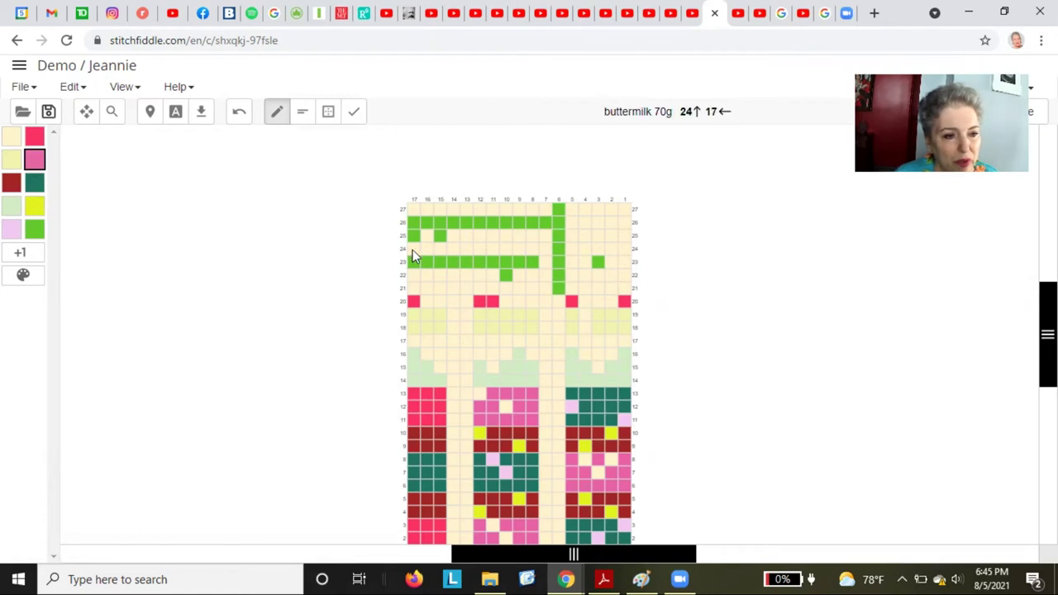
{"action": "left_click_drag", "start_coordinate": [413, 250], "coordinate": [519, 256]}
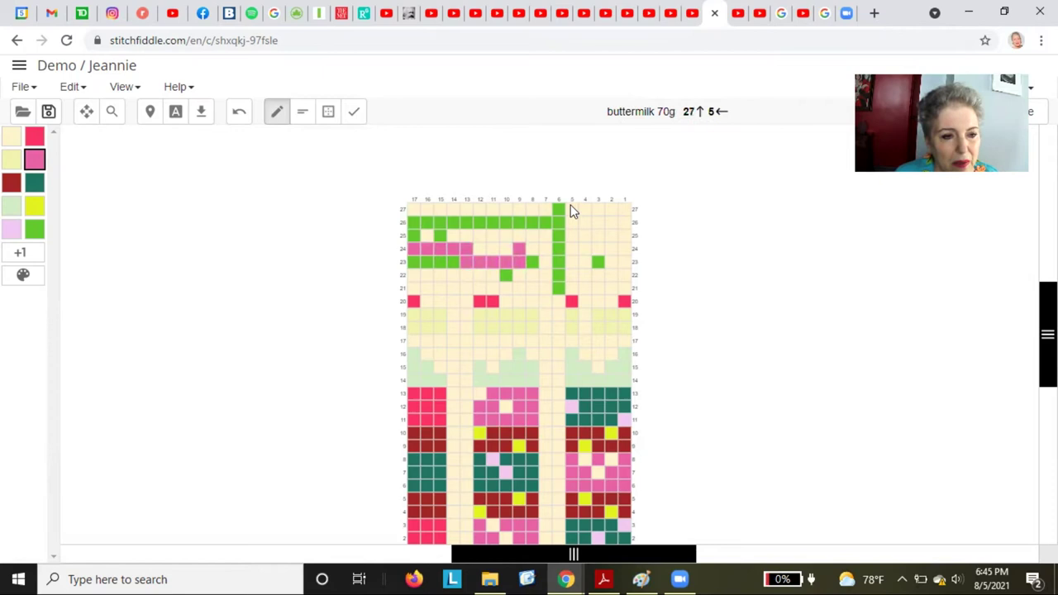
{"action": "left_click_drag", "start_coordinate": [570, 208], "coordinate": [576, 266]}
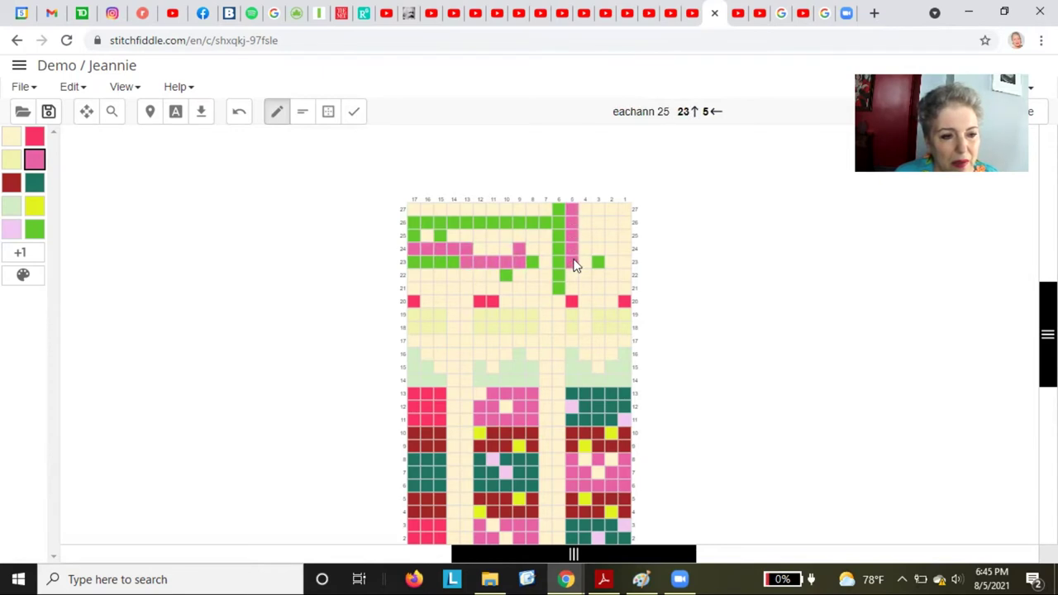
{"action": "left_click_drag", "start_coordinate": [467, 209], "coordinate": [516, 209]}
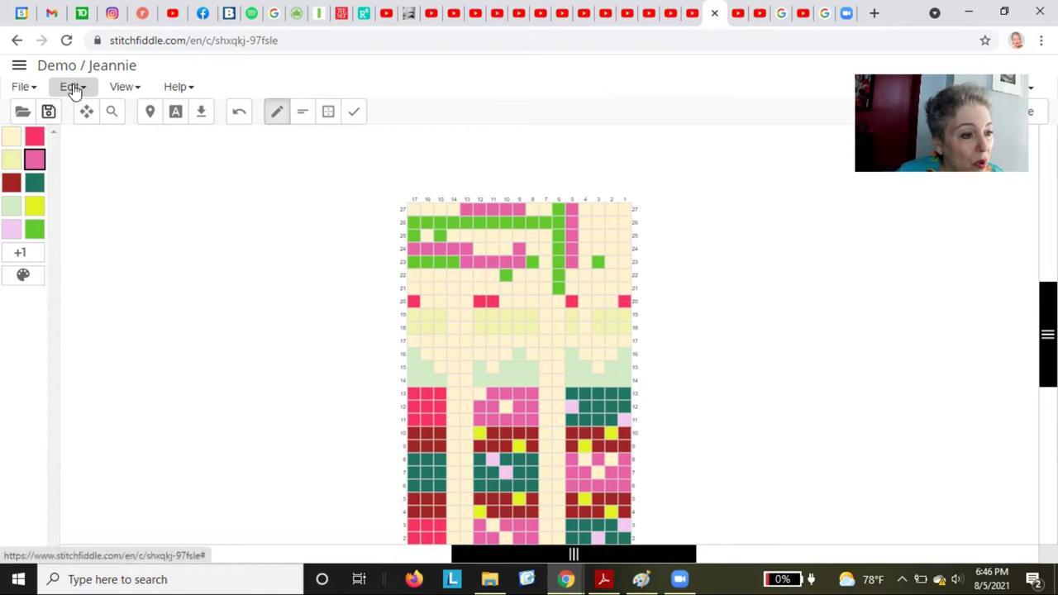
- Zoom in with the View > Zoom slider so chart cells appear large
{"action": "left_click", "coordinate": [137, 93]}
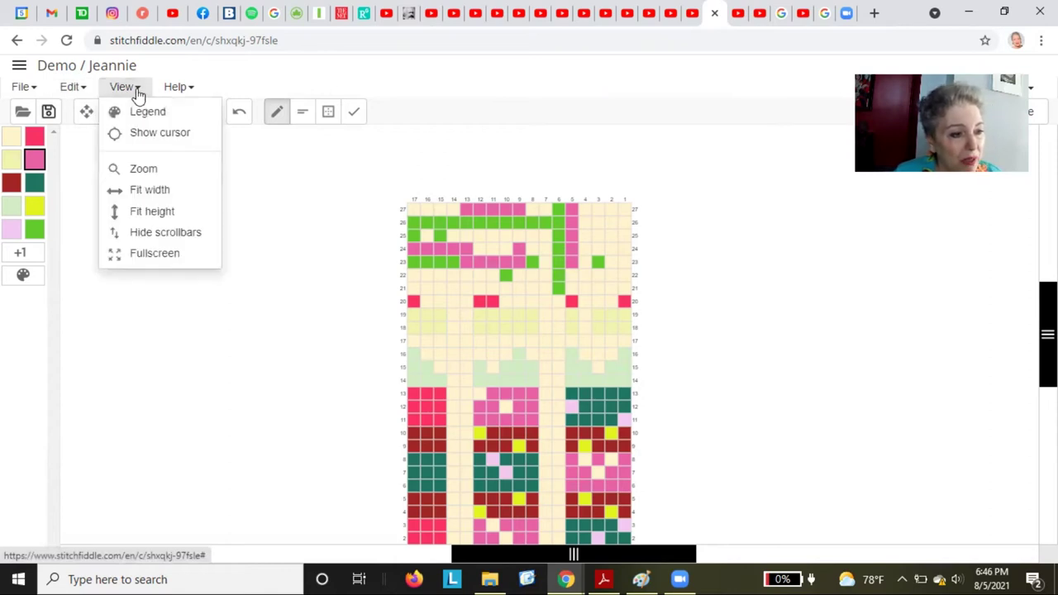
{"action": "left_click", "coordinate": [139, 169]}
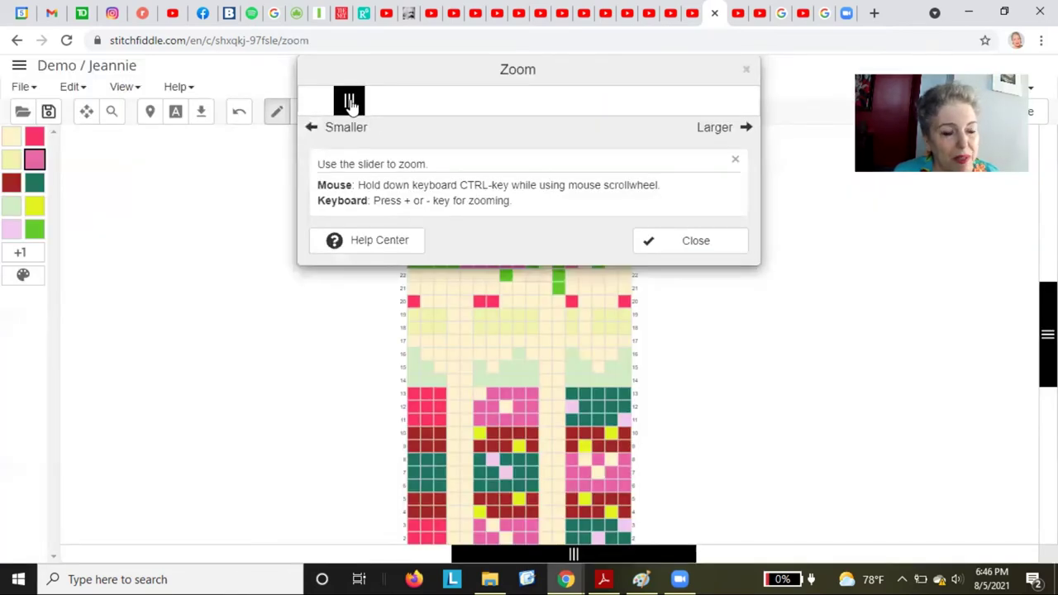
{"action": "left_click_drag", "start_coordinate": [352, 101], "coordinate": [445, 113]}
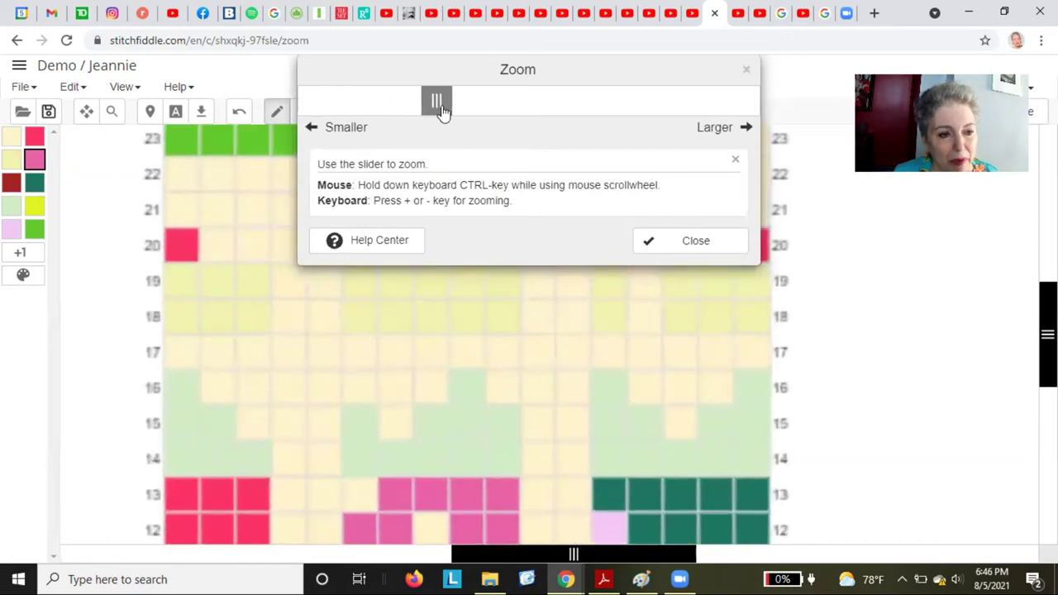
{"action": "left_click", "coordinate": [445, 112]}
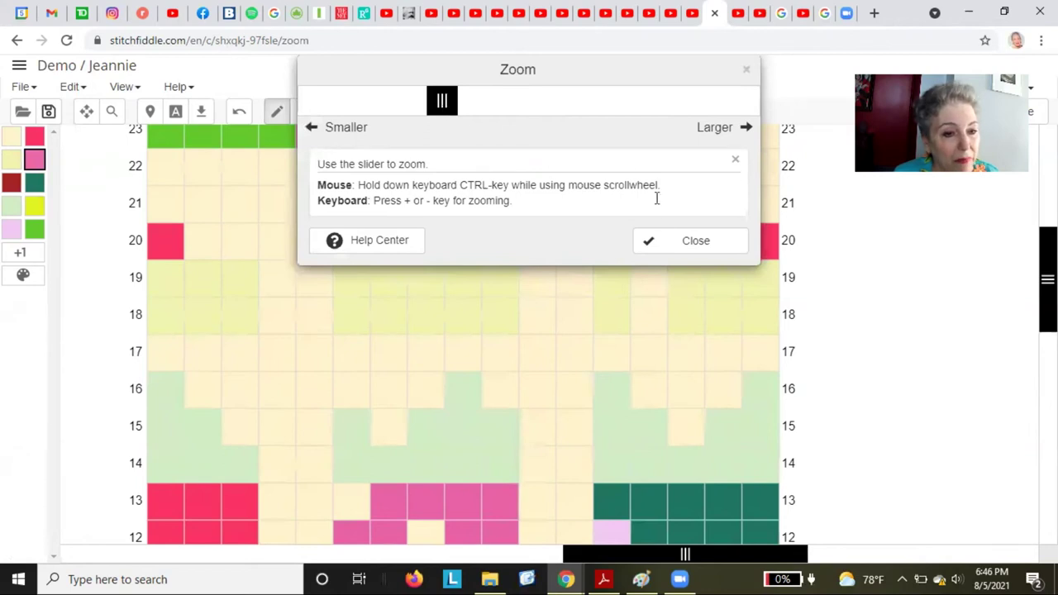
{"action": "left_click", "coordinate": [671, 244]}
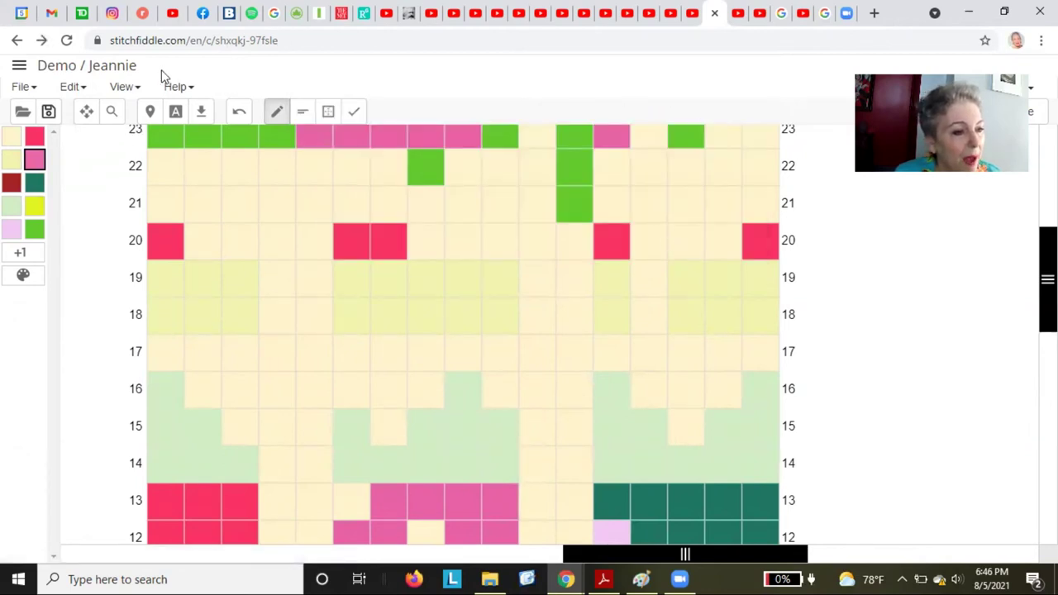
- Create a new 20×20 knitting chart with Lace as the project type
{"action": "left_click", "coordinate": [33, 89]}
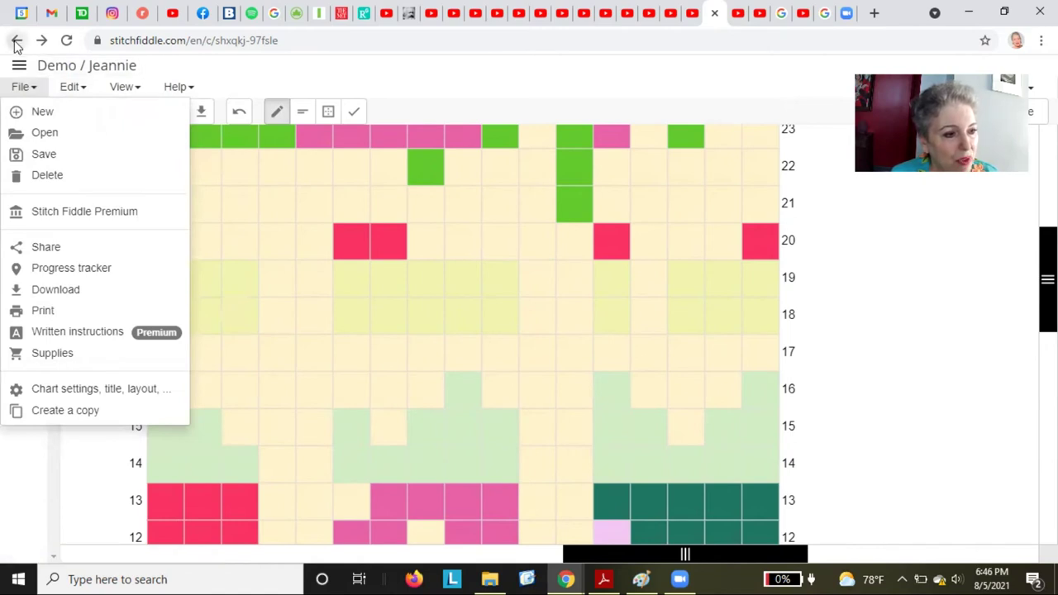
{"action": "left_click", "coordinate": [15, 42]}
{"action": "left_click", "coordinate": [17, 39]}
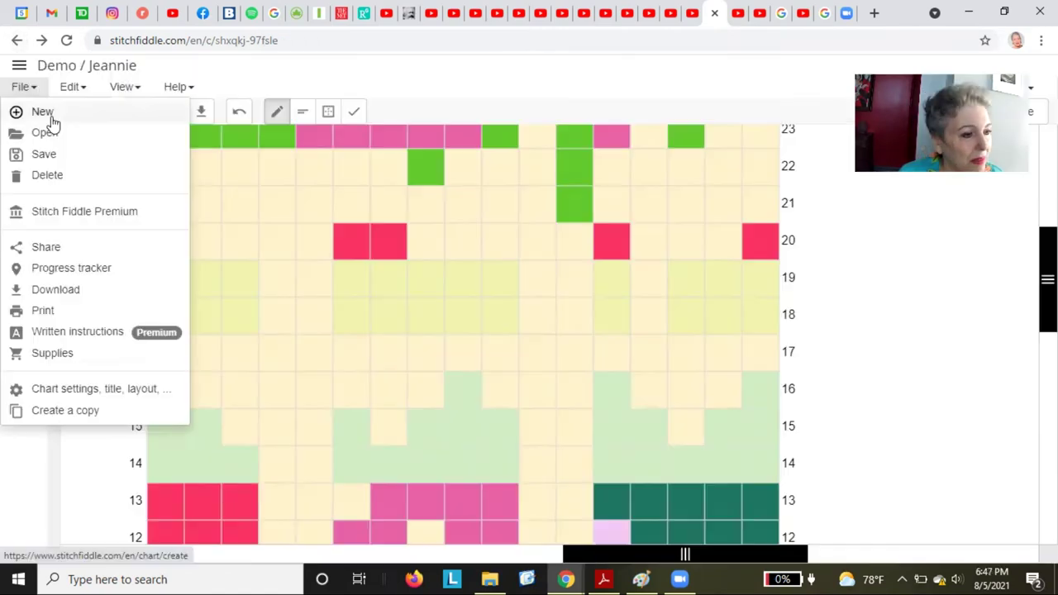
{"action": "left_click", "coordinate": [43, 112]}
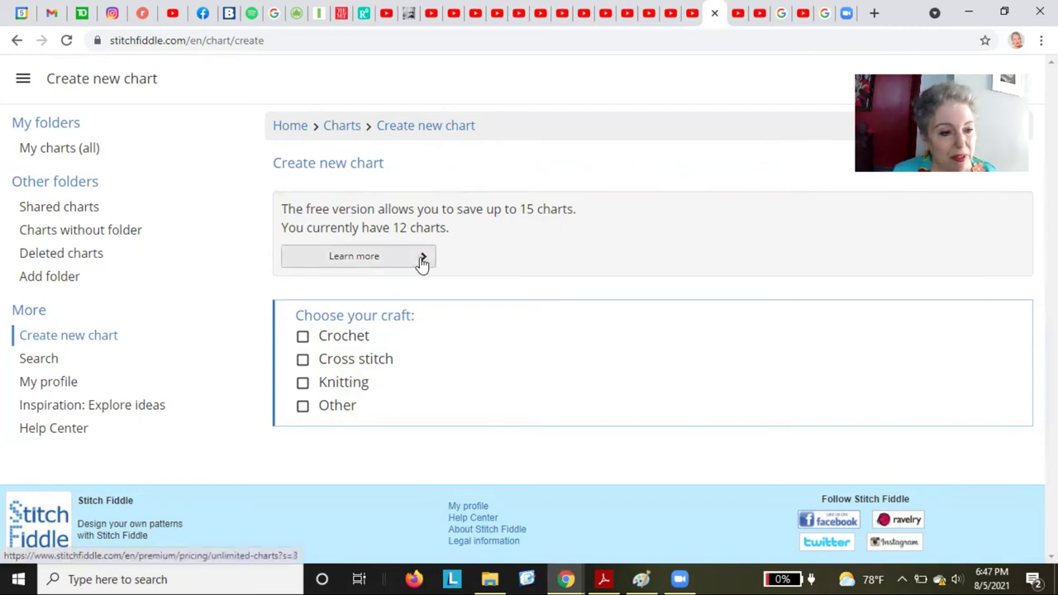
{"action": "left_click", "coordinate": [305, 387]}
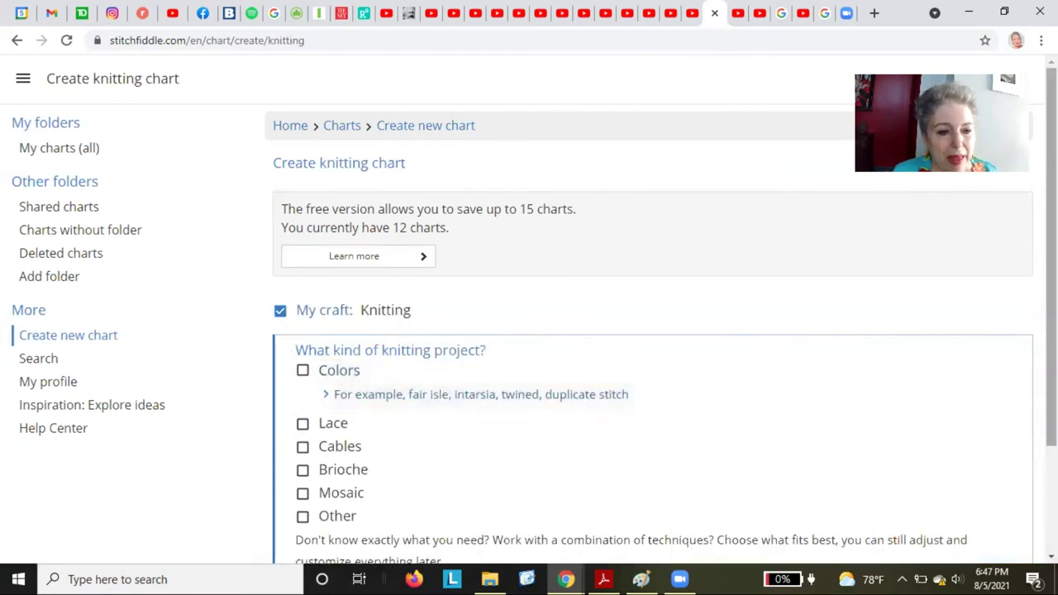
{"action": "scroll", "coordinate": [671, 255], "scroll_direction": "down", "scroll_amount": 3}
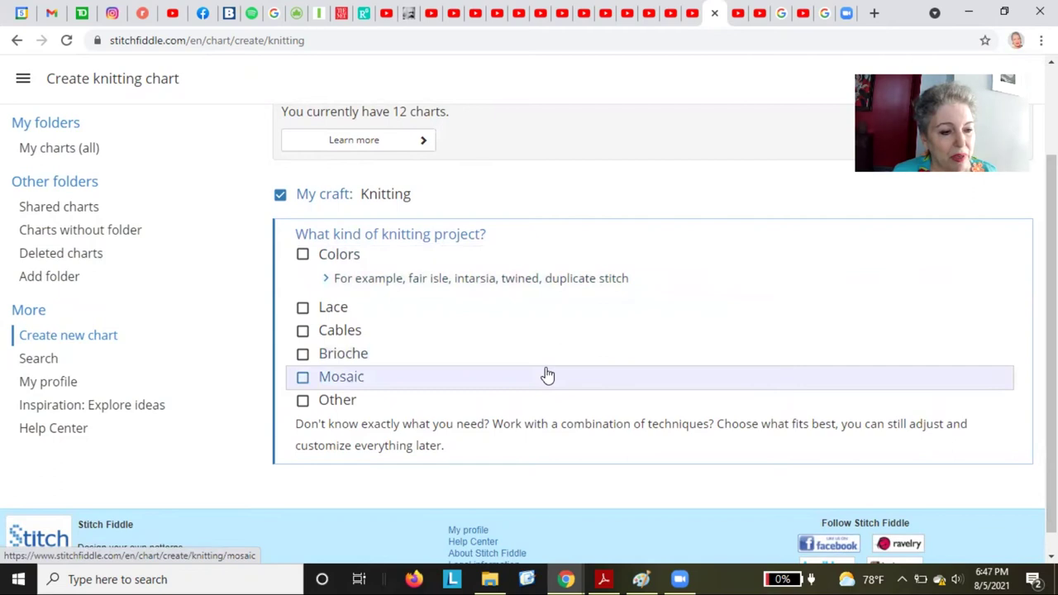
{"action": "left_click", "coordinate": [302, 308]}
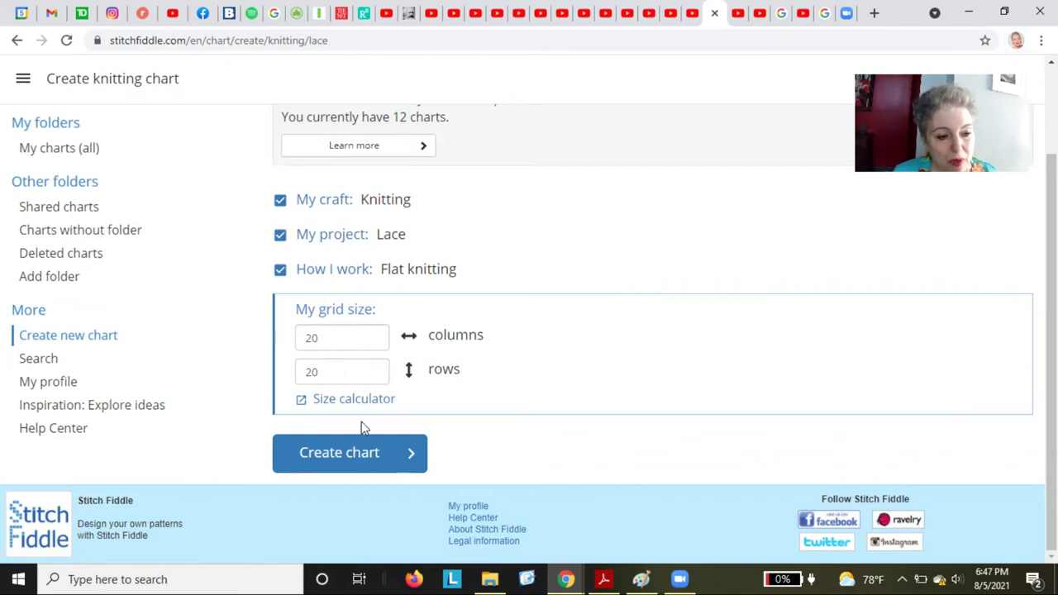
{"action": "left_click", "coordinate": [379, 460]}
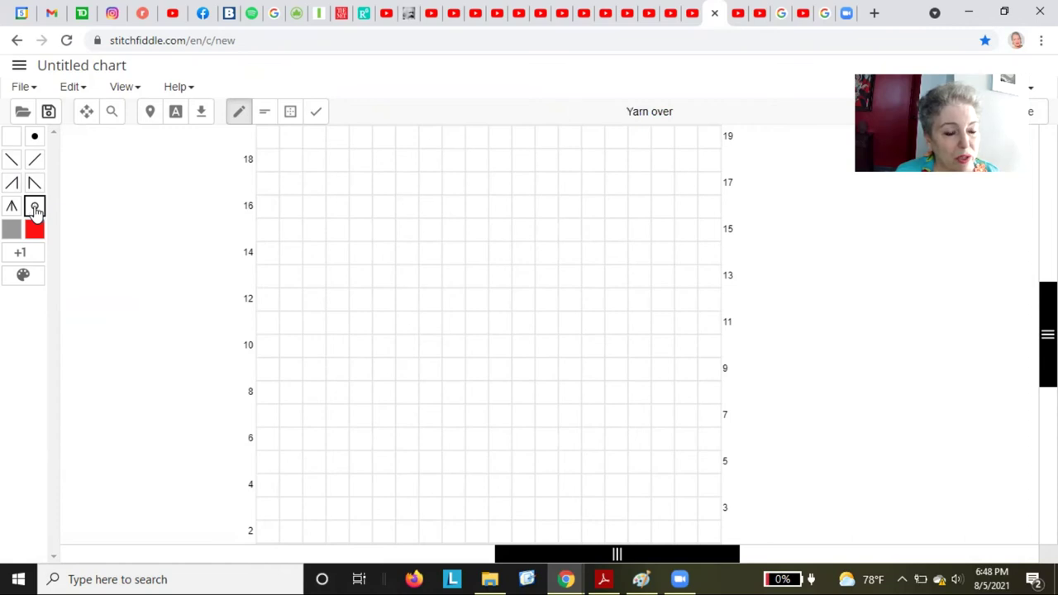
- Place two yarn-overs and a double decrease in row 14
{"action": "left_click", "coordinate": [34, 207]}
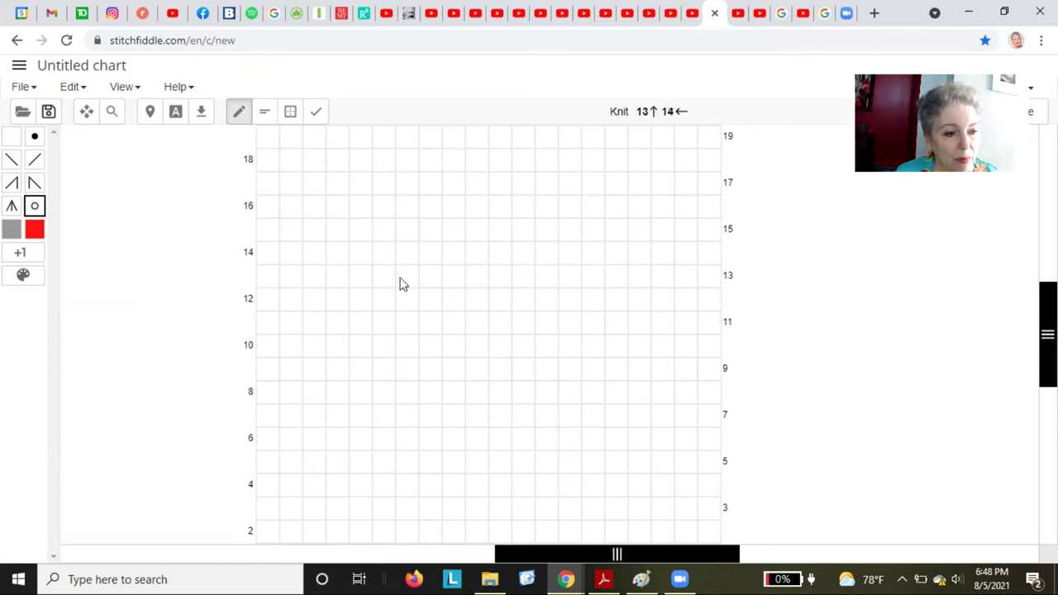
{"action": "left_click", "coordinate": [406, 253]}
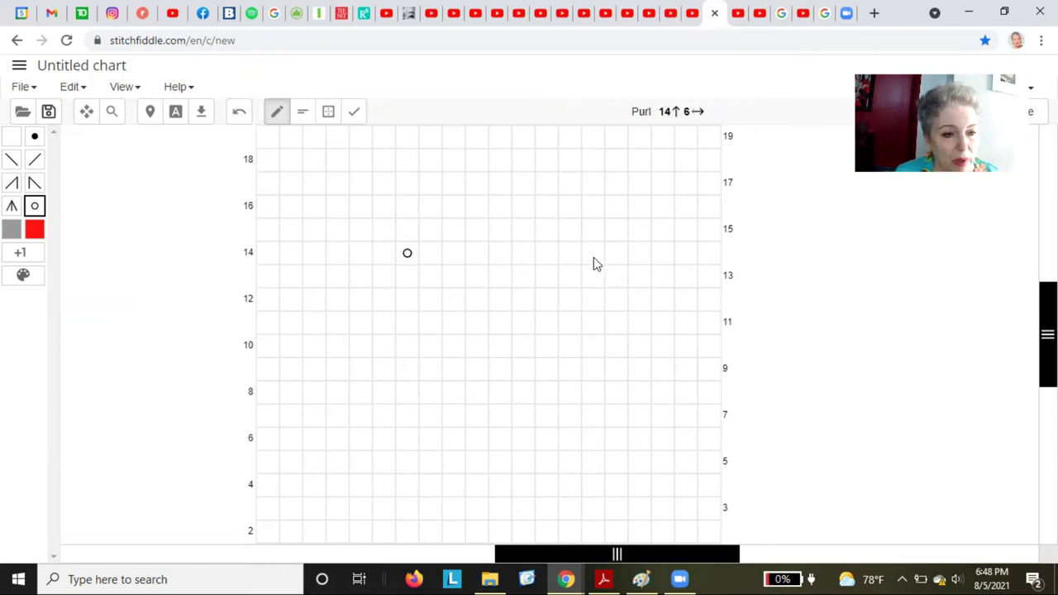
{"action": "left_click", "coordinate": [13, 186]}
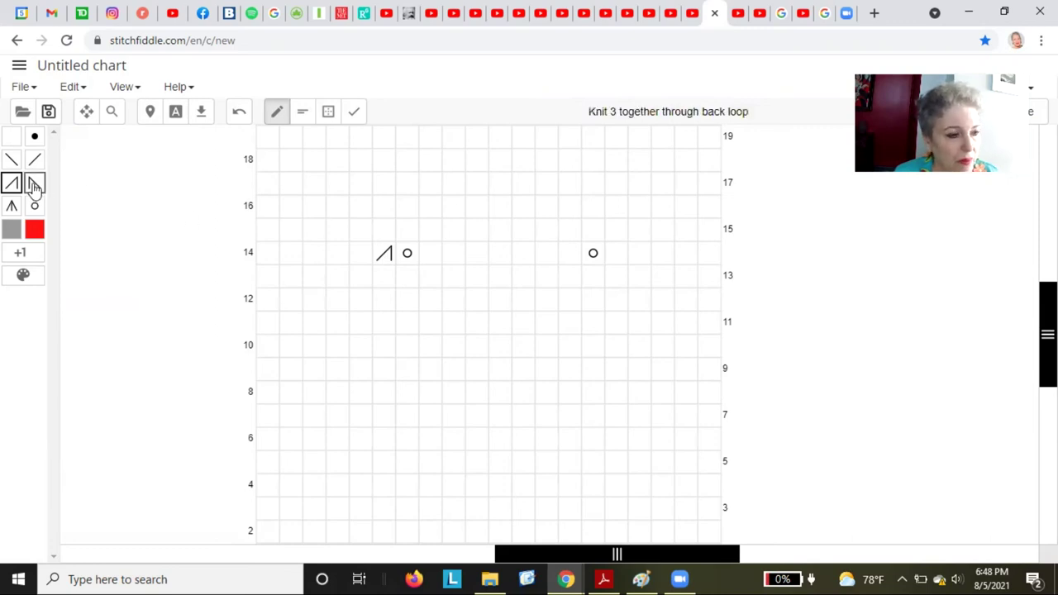
{"action": "left_click", "coordinate": [34, 184]}
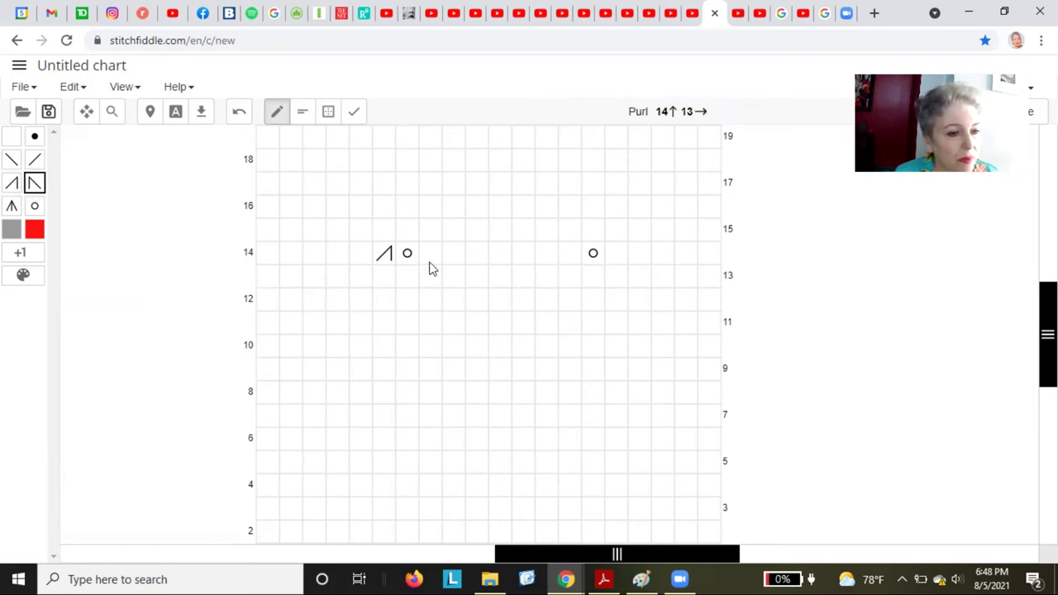
{"action": "left_click", "coordinate": [615, 256]}
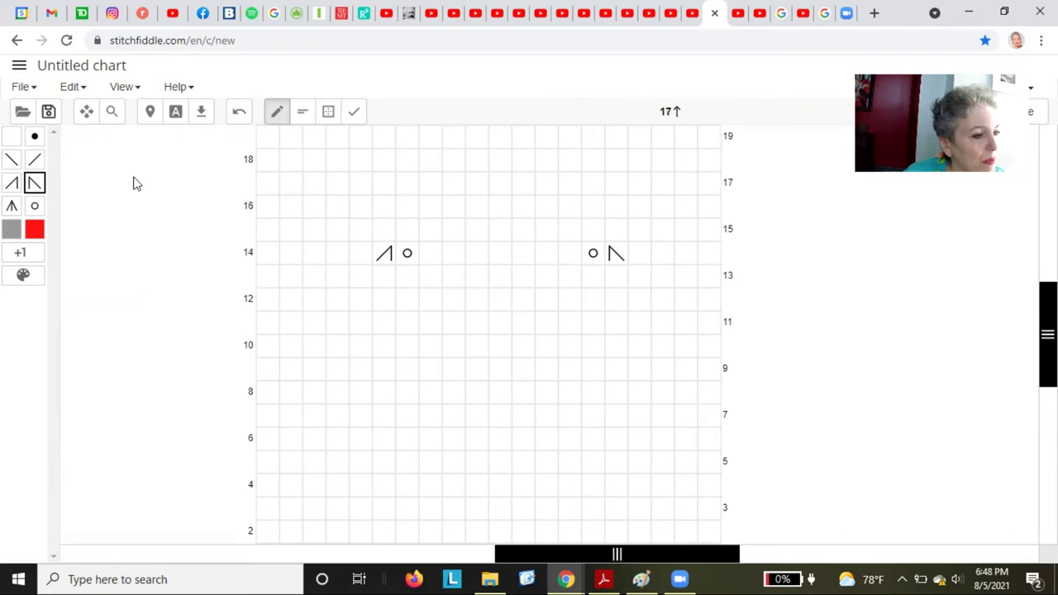
- Add a k2tog, an ssk and two yarn-overs in row 13
{"action": "left_click", "coordinate": [34, 161]}
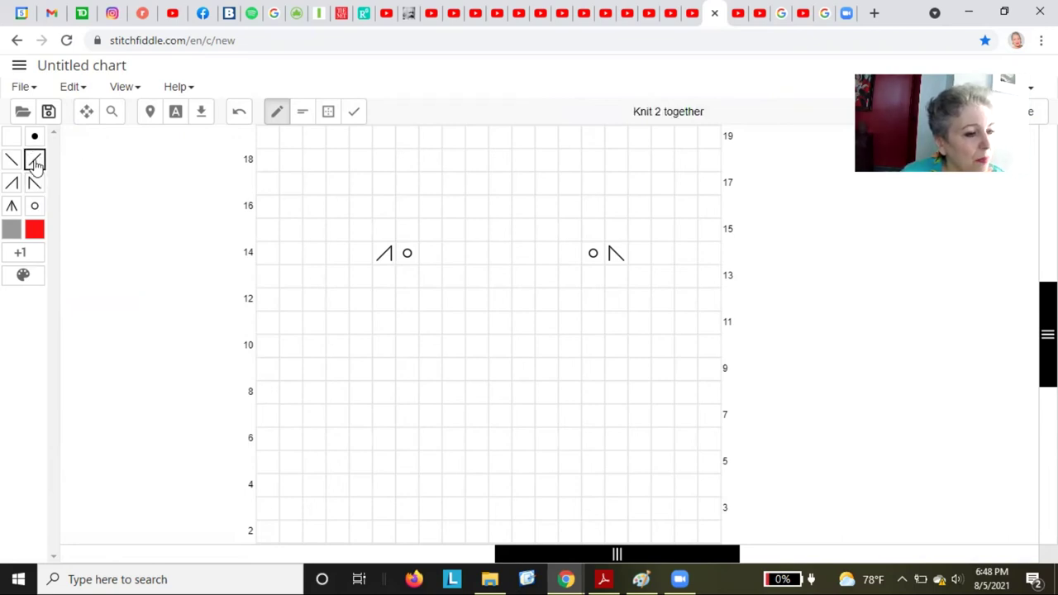
{"action": "left_click", "coordinate": [384, 276]}
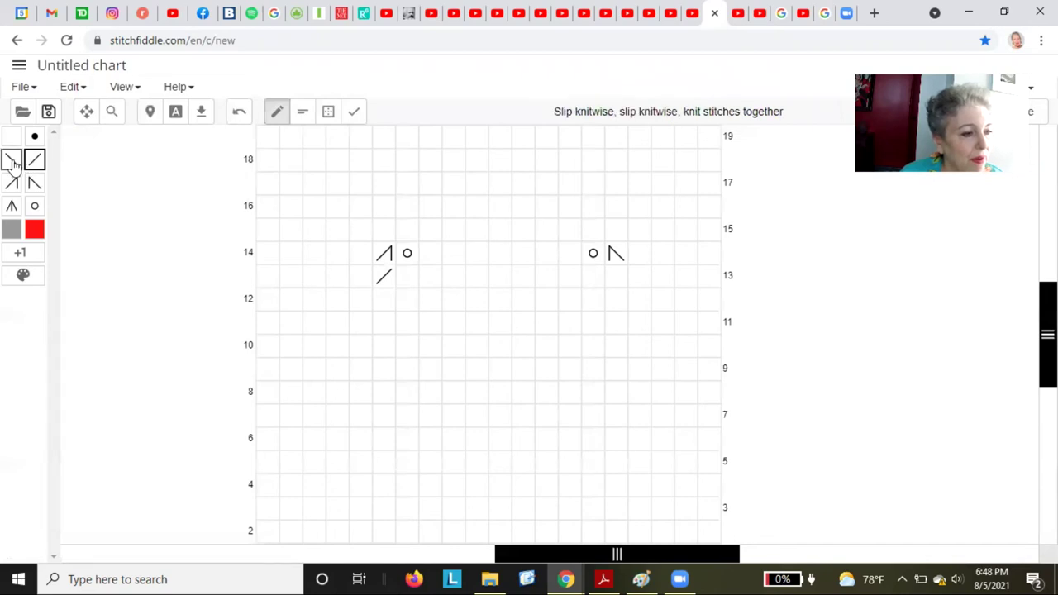
{"action": "left_click", "coordinate": [12, 162]}
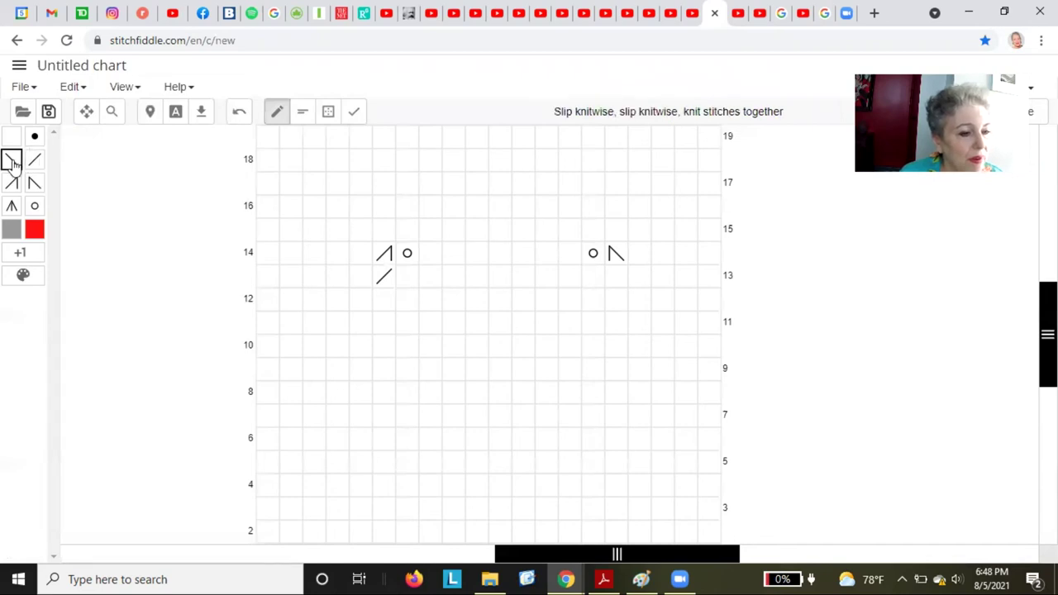
{"action": "left_click", "coordinate": [615, 281]}
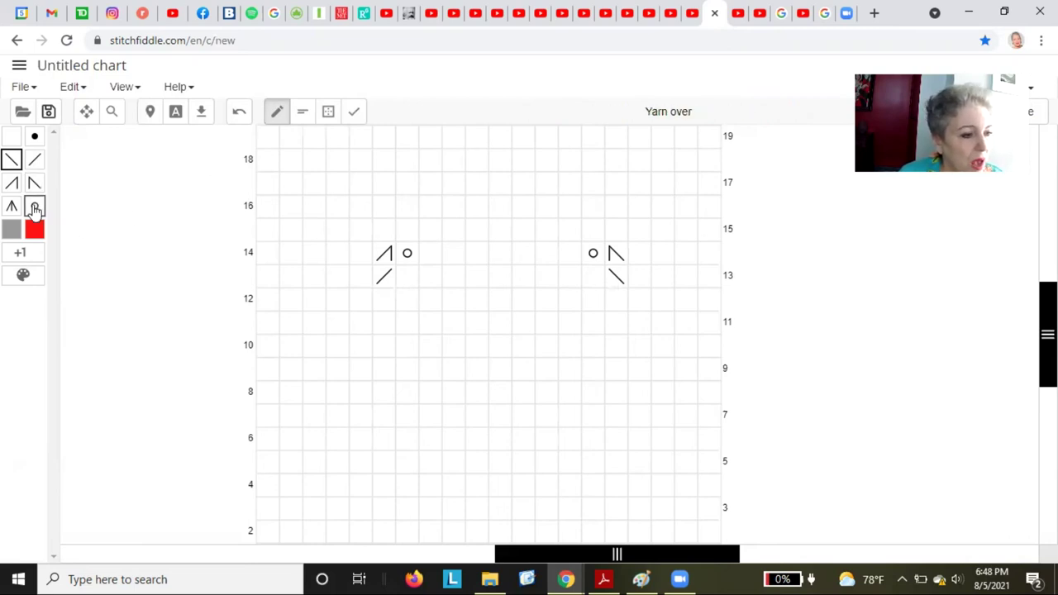
{"action": "left_click", "coordinate": [34, 207]}
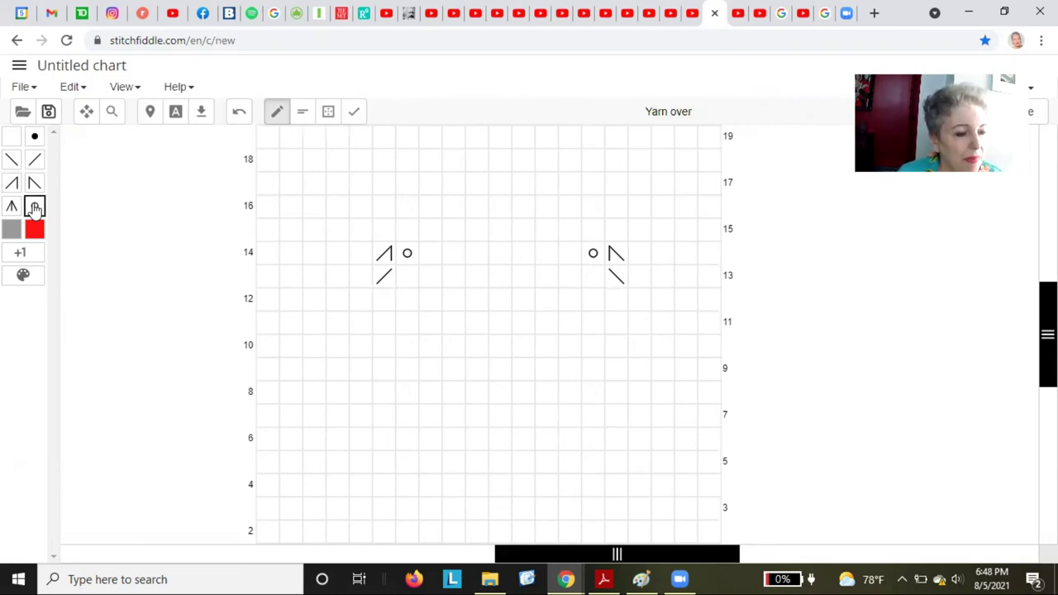
{"action": "left_click", "coordinate": [454, 279]}
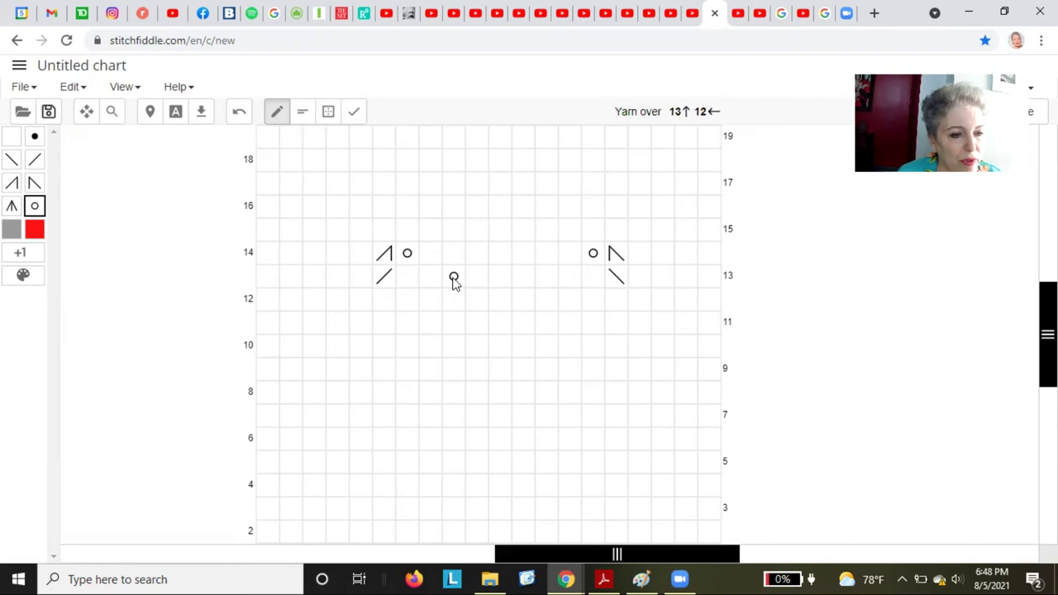
{"action": "left_click", "coordinate": [547, 281]}
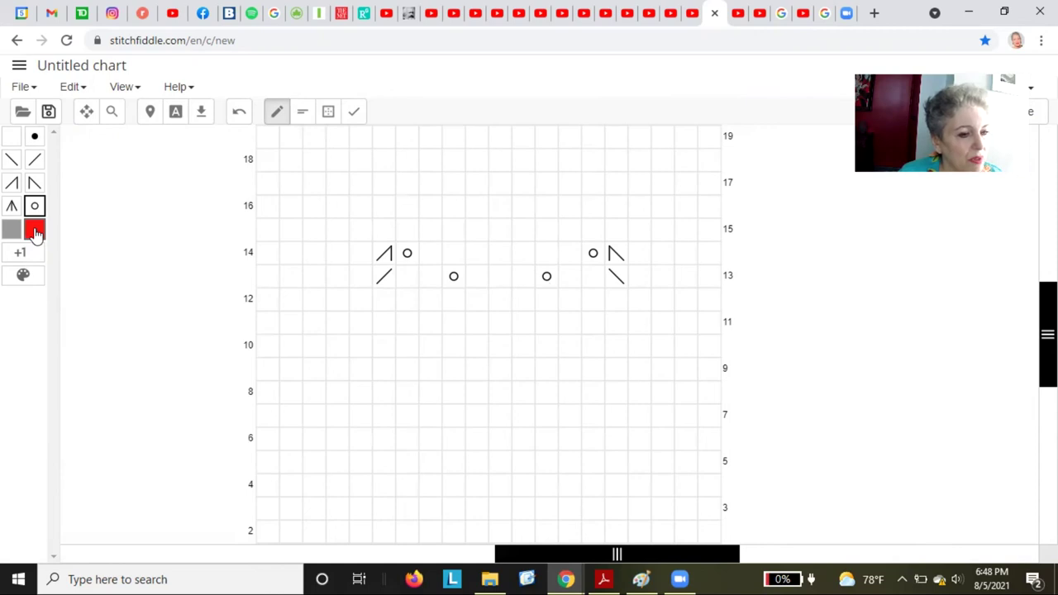
{"action": "left_click", "coordinate": [36, 232]}
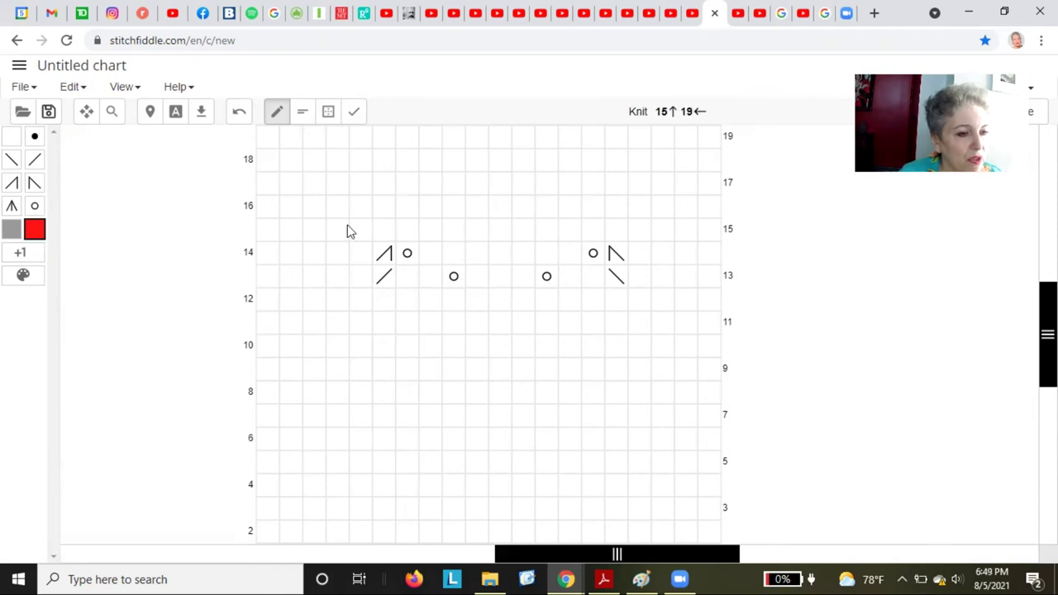
- Undo two trial red columns and paint one red column from row 17 to row 8
{"action": "left_click_drag", "start_coordinate": [385, 160], "coordinate": [392, 329]}
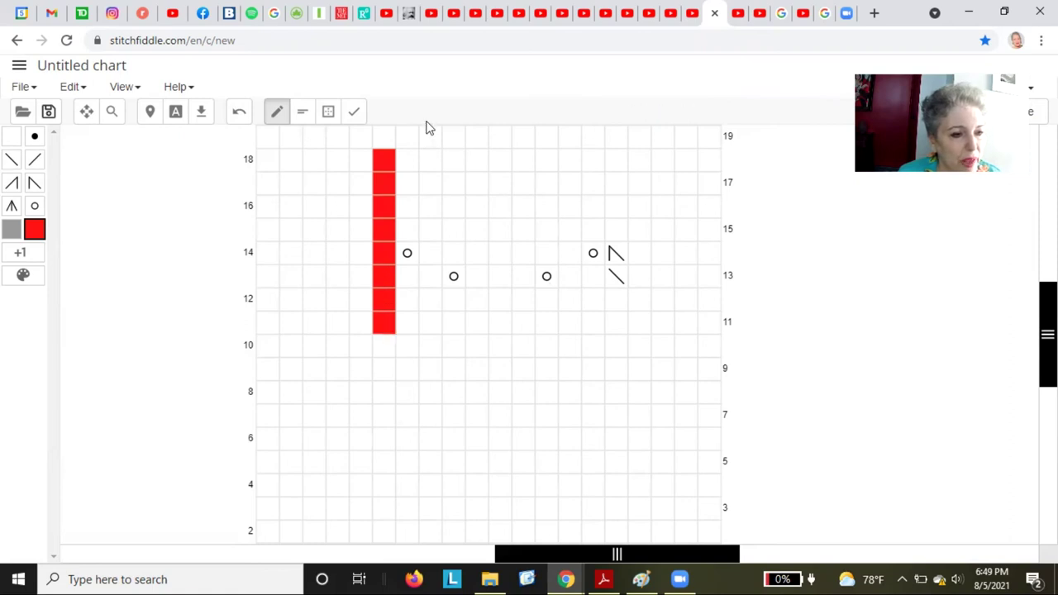
{"action": "left_click_drag", "start_coordinate": [409, 161], "coordinate": [412, 332]}
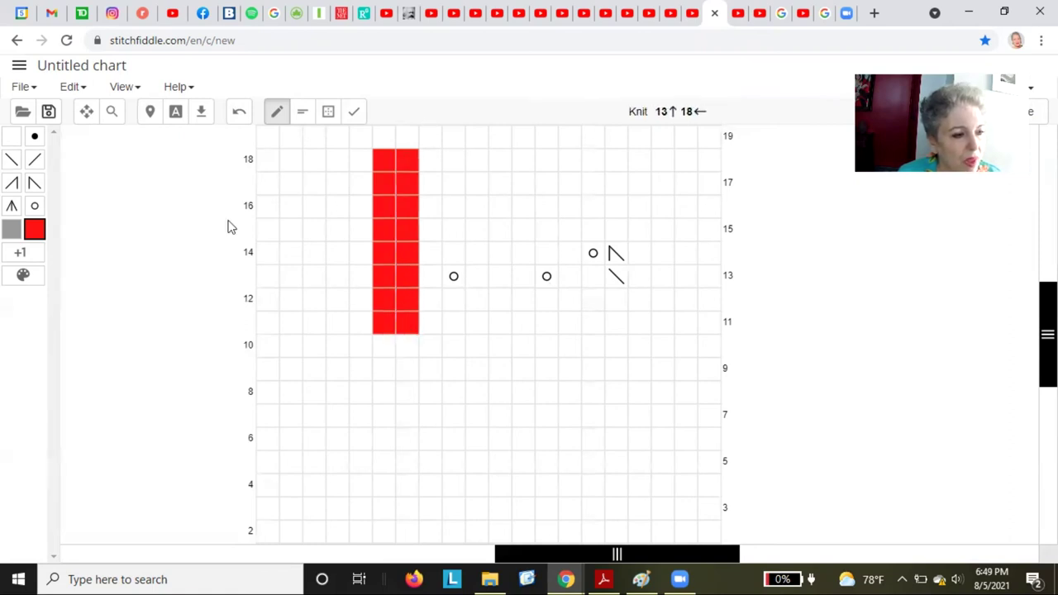
{"action": "left_click", "coordinate": [37, 206]}
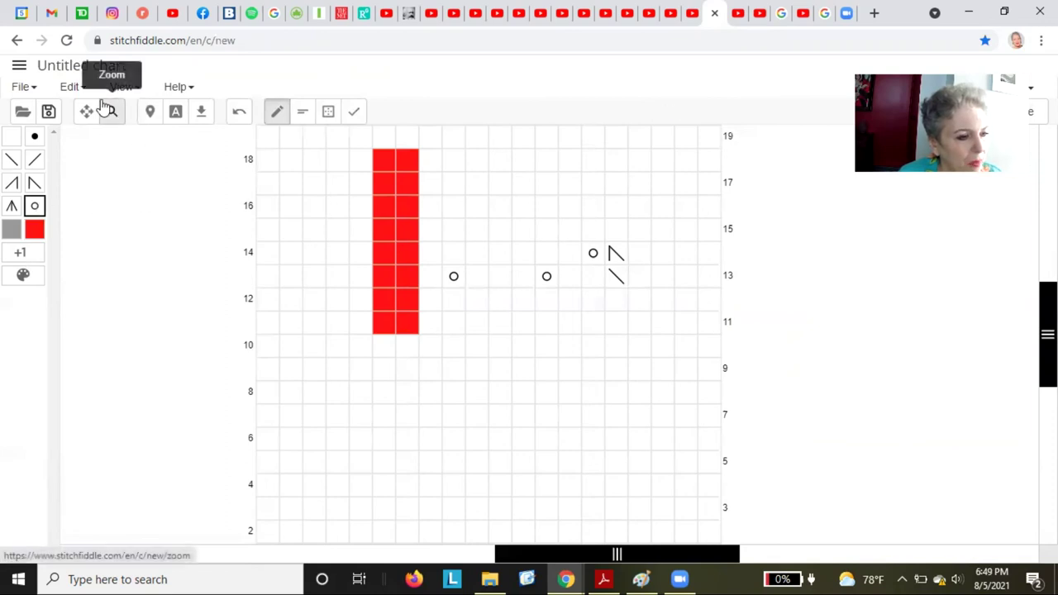
{"action": "left_click", "coordinate": [239, 113]}
{"action": "left_click", "coordinate": [239, 114]}
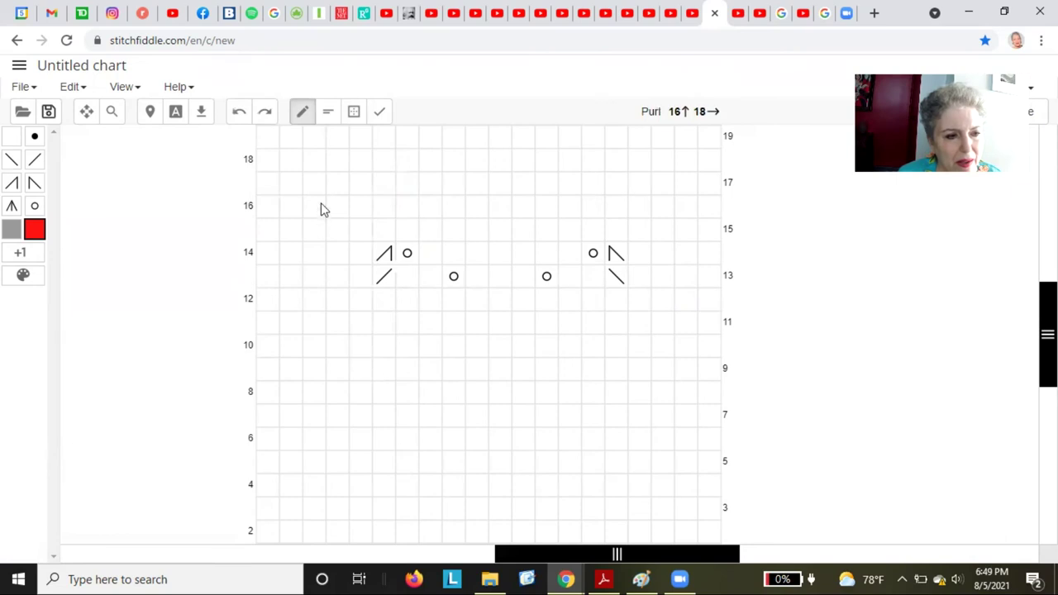
{"action": "left_click_drag", "start_coordinate": [332, 184], "coordinate": [334, 384]}
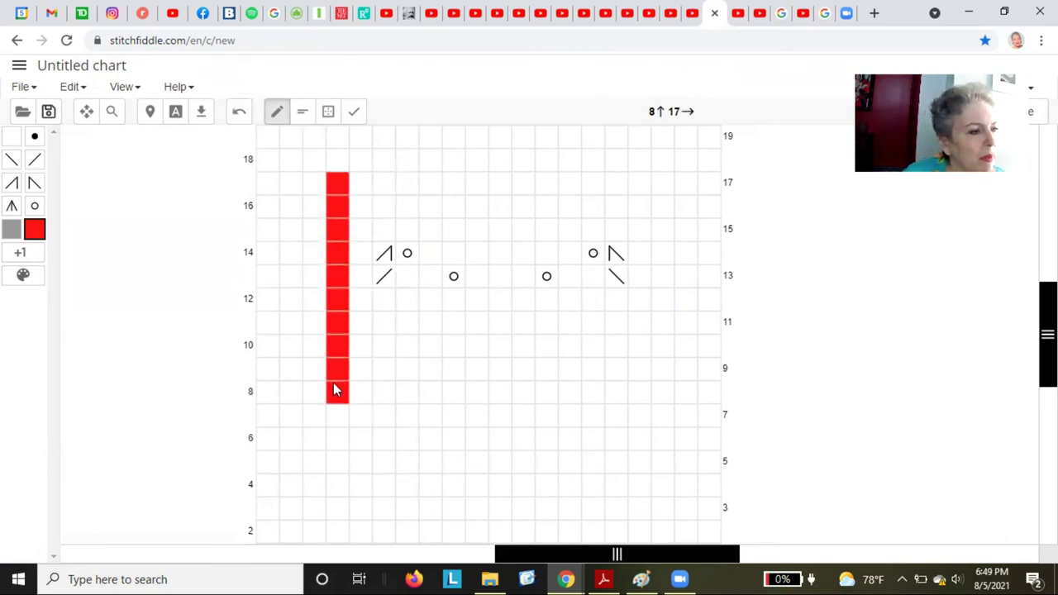